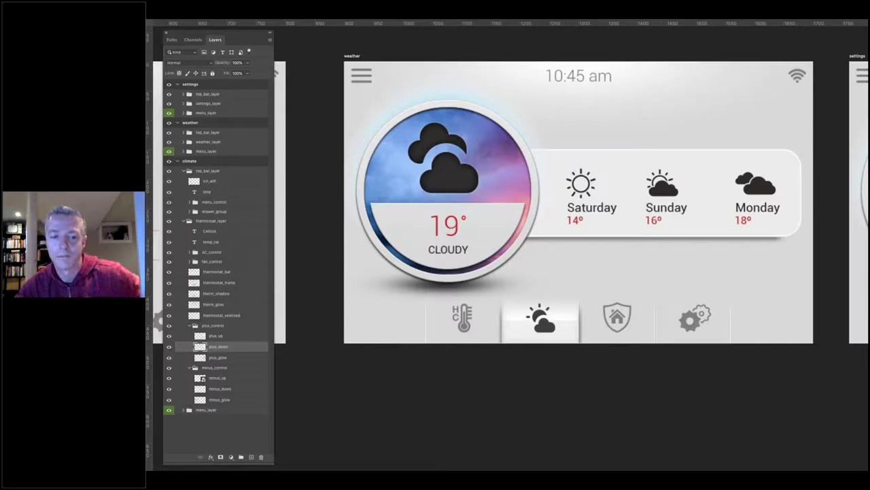
Switch from the Photoshop weather design to the Crank Storyboard workspace
key("super+Tab")
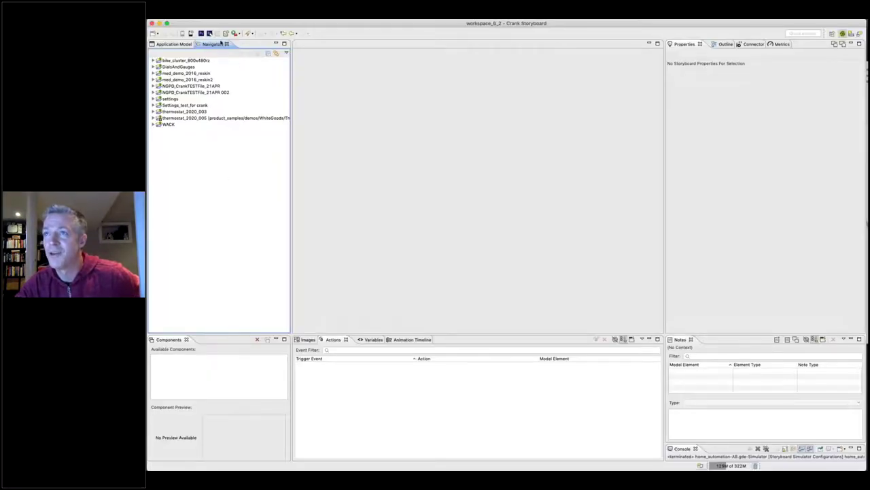
Import home_automation-AB.psd as a new Storyboard project
left_click(201, 34)
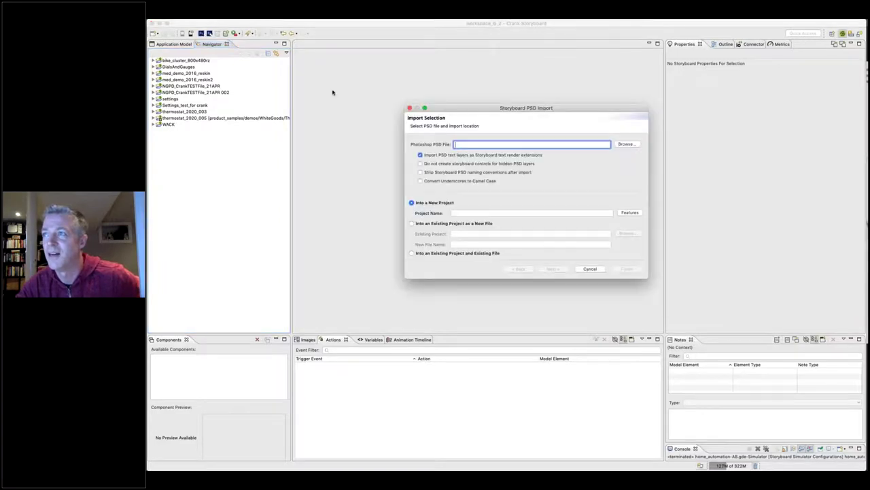
left_click(620, 145)
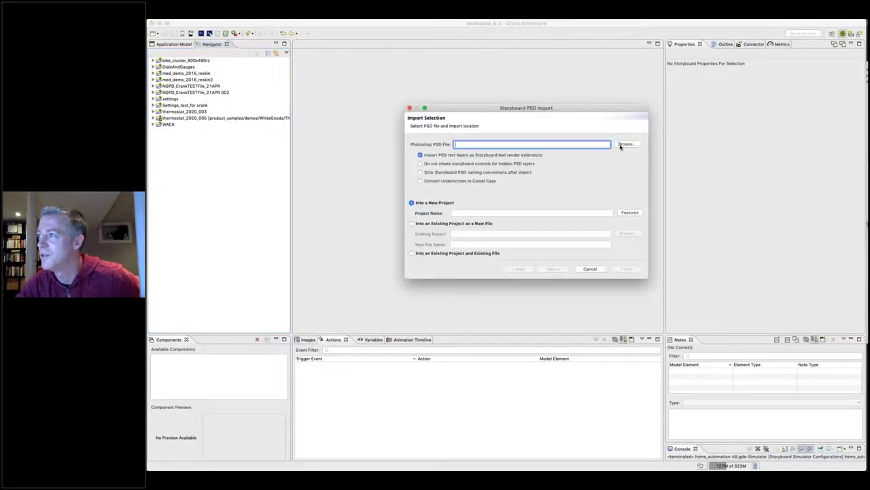
left_click(452, 132)
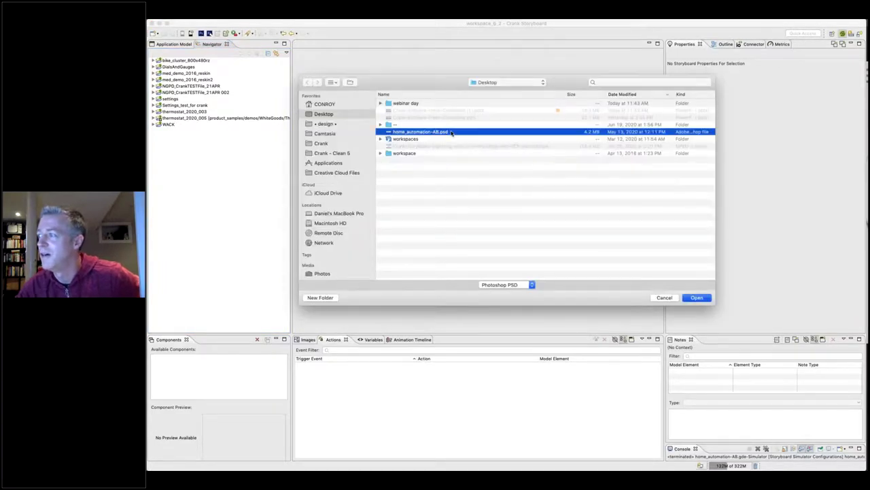
left_click(708, 300)
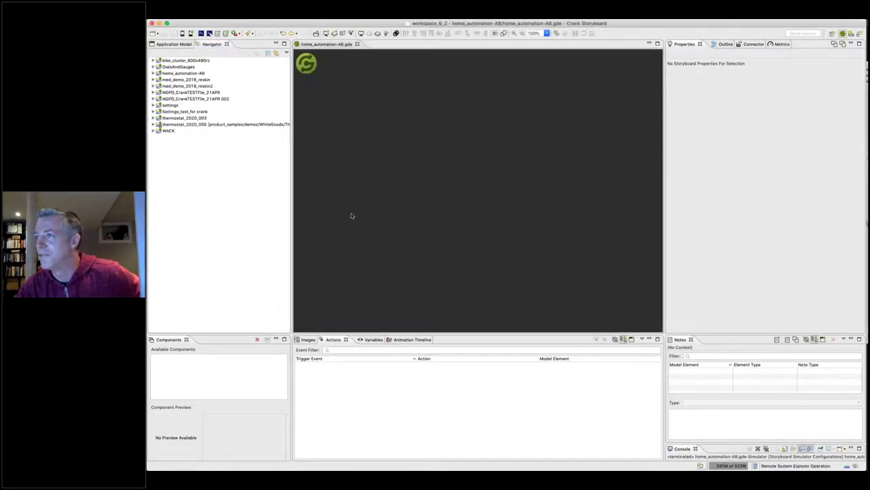
scroll(380, 201, "down", 10)
scroll(382, 196, "up", 8)
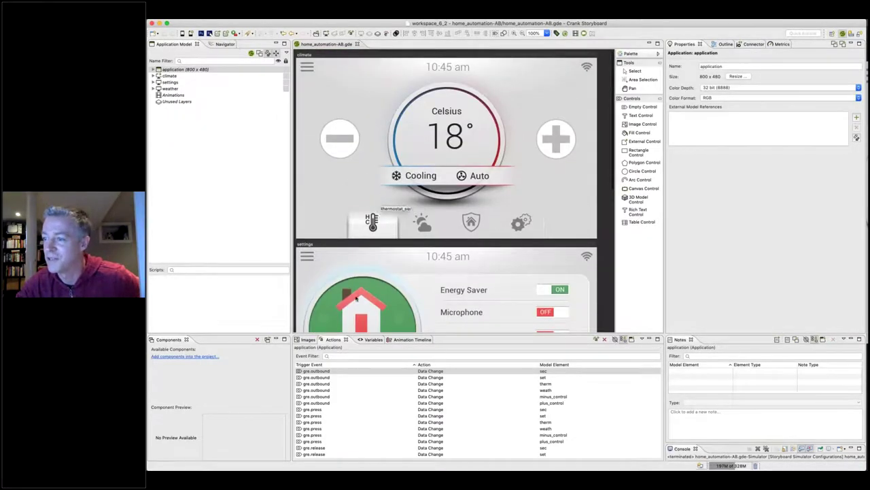
Expand the climate, settings and weather screens and their thermostat, settings and weather layers
left_click(300, 339)
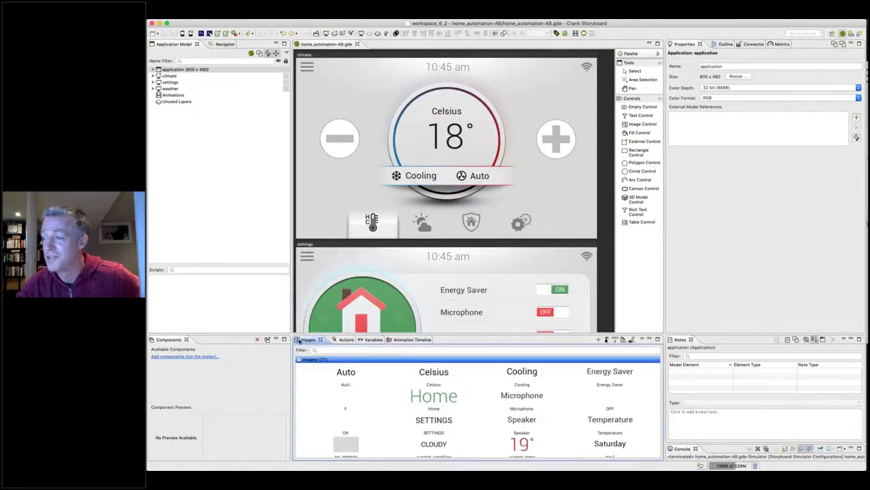
scroll(403, 415, "down", 3)
scroll(403, 414, "down", 10)
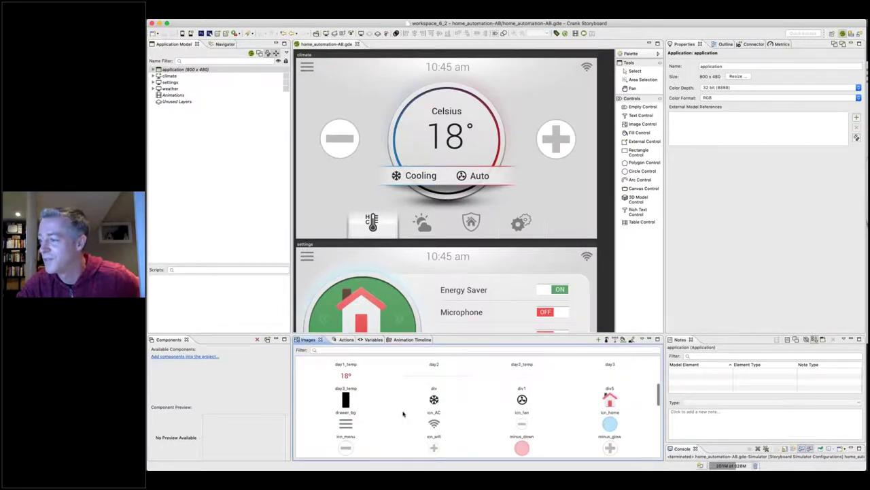
scroll(404, 414, "down", 2)
scroll(404, 412, "up", 4)
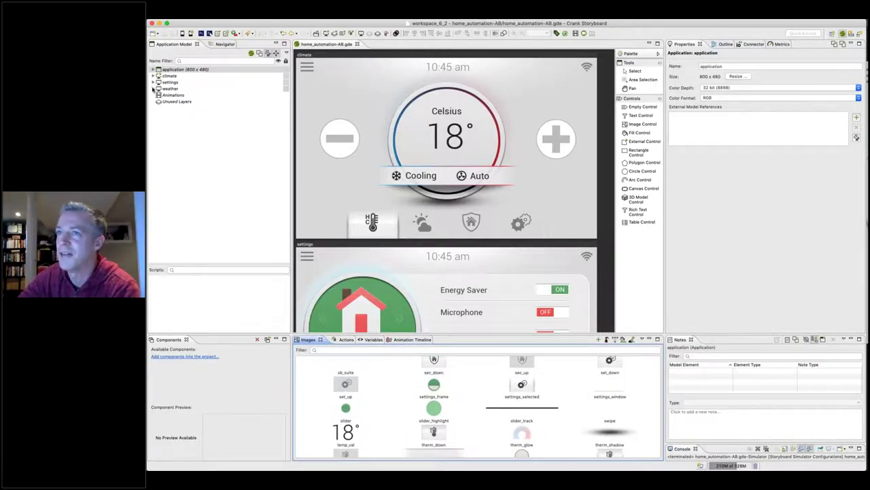
left_click(153, 82)
left_click(153, 113)
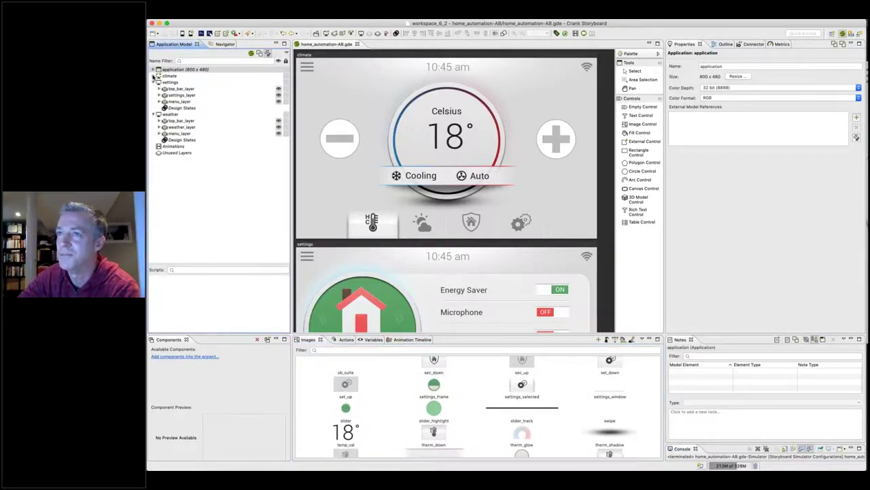
left_click(153, 75)
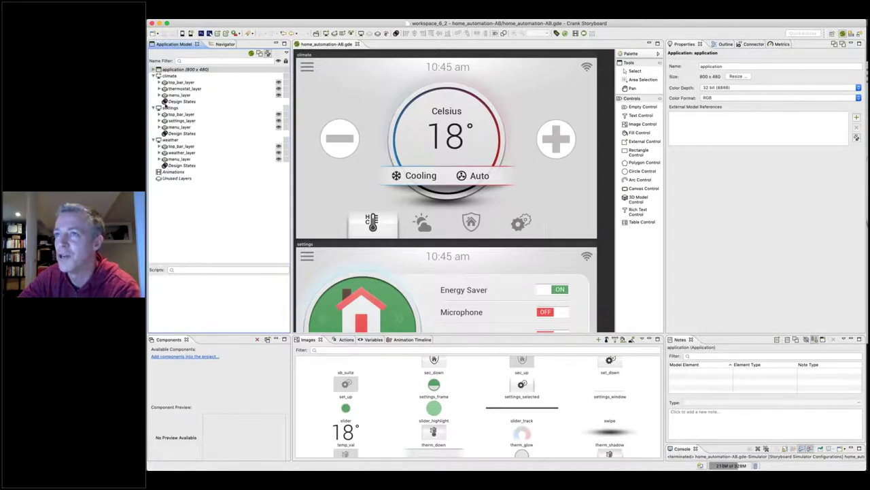
left_click(159, 153)
left_click(160, 121)
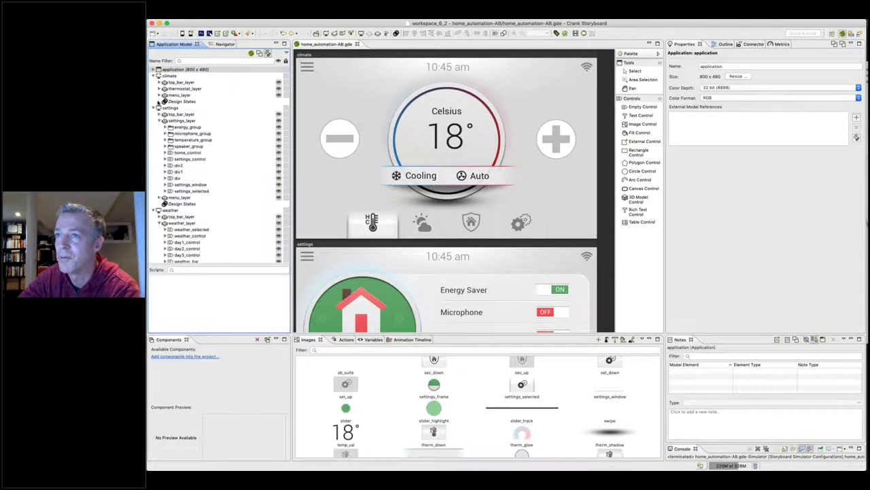
left_click(159, 89)
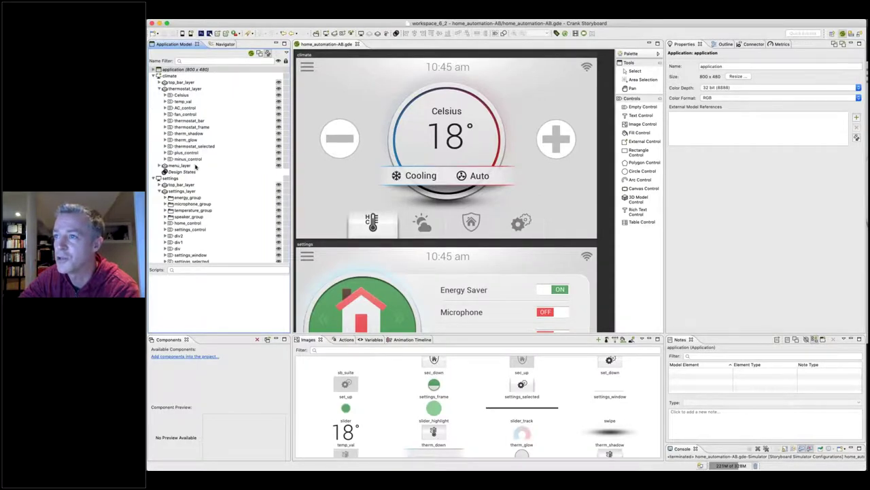
scroll(230, 230, "down", 3)
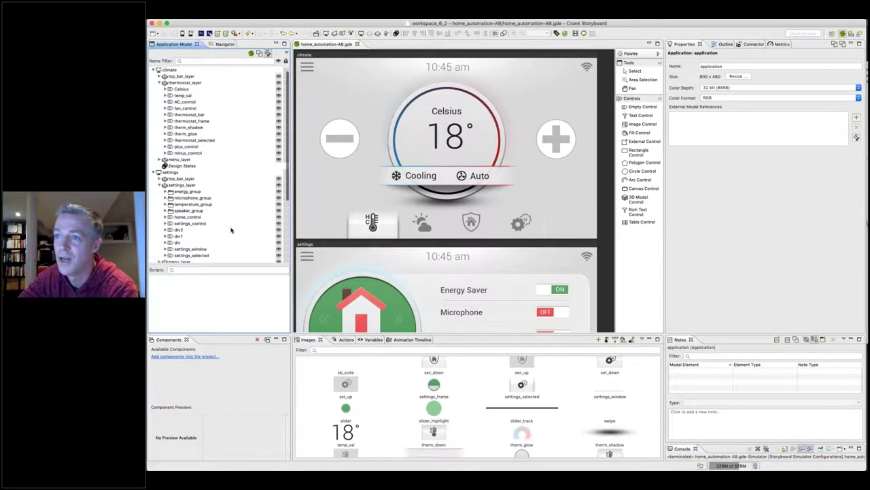
scroll(228, 218, "up", 3)
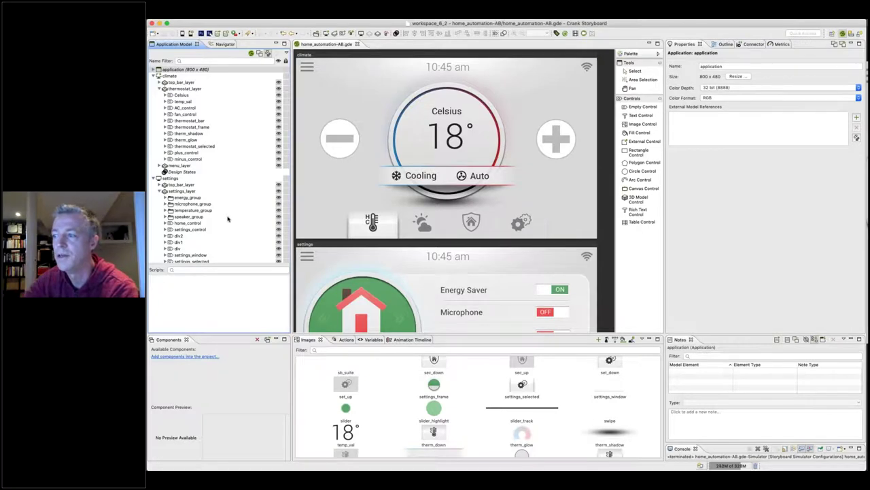
Give the weather menu control a press action that fades to the weather screen
right_click(429, 222)
mouse_move(476, 225)
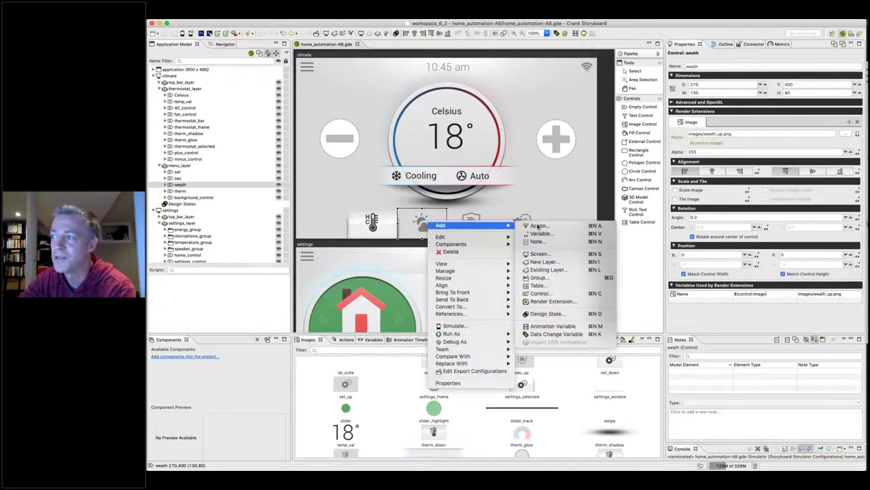
left_click(537, 225)
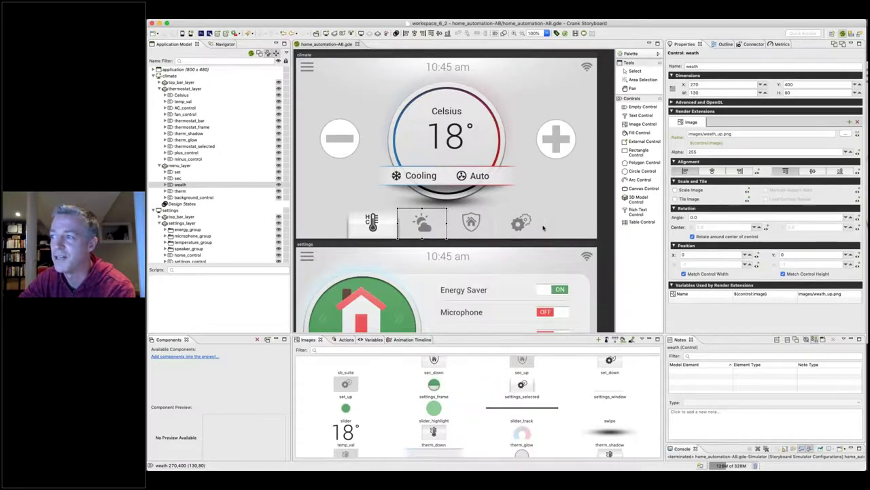
left_click(283, 178)
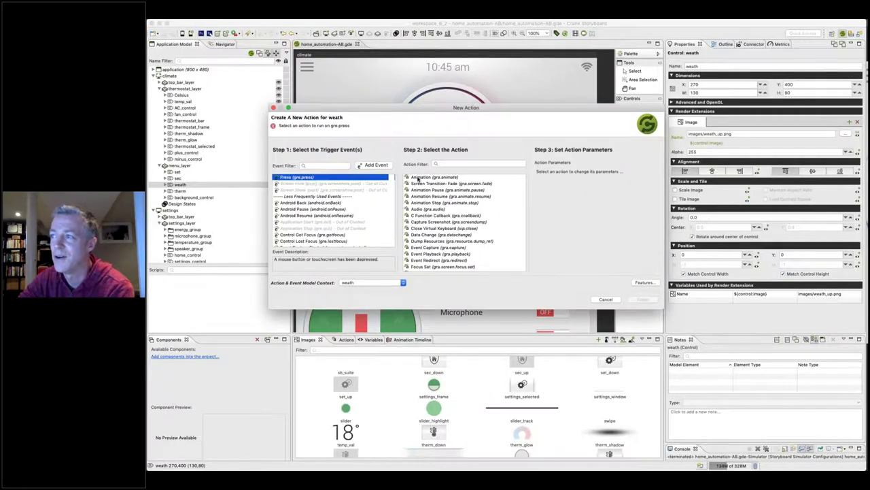
left_click(451, 164)
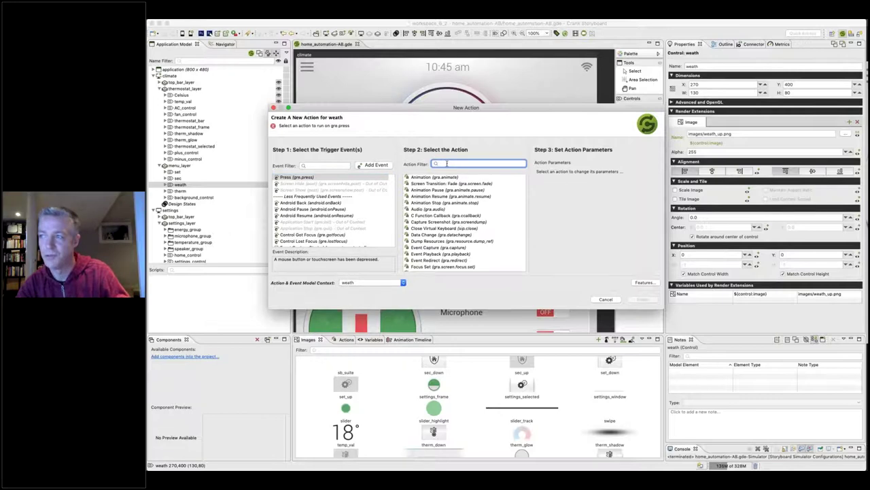
type("fad")
left_click(452, 176)
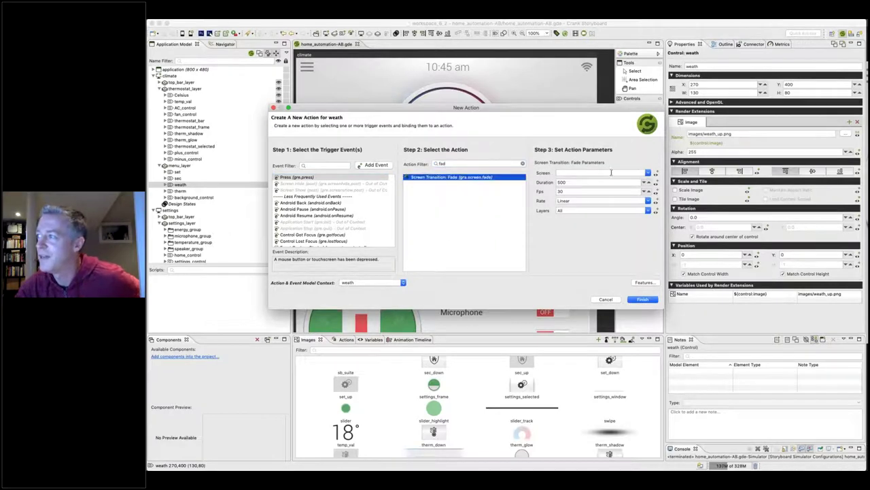
left_click(648, 173)
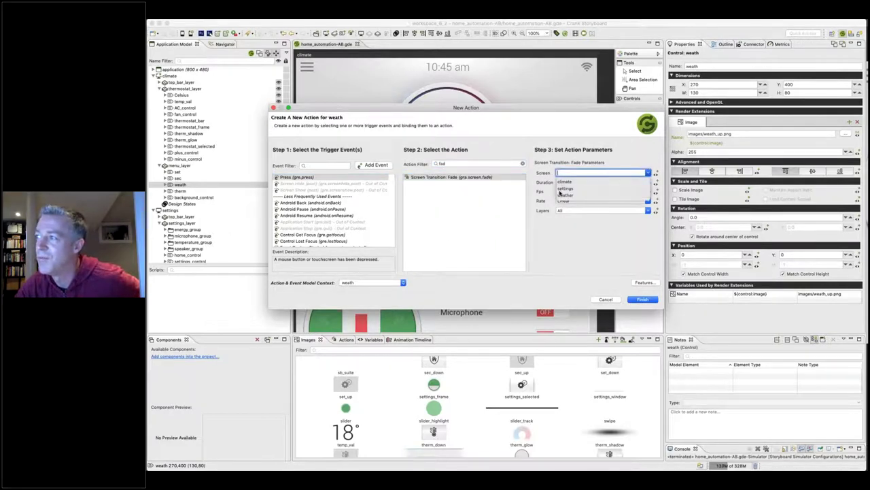
left_click(565, 196)
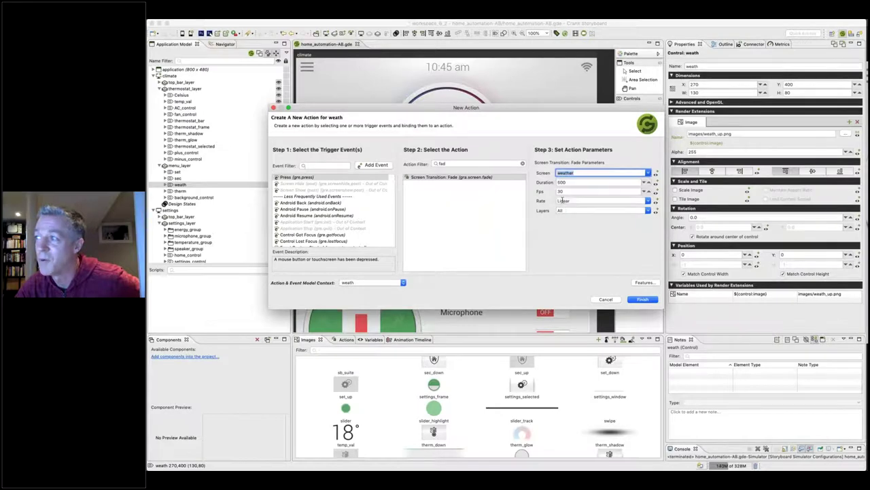
left_click(644, 300)
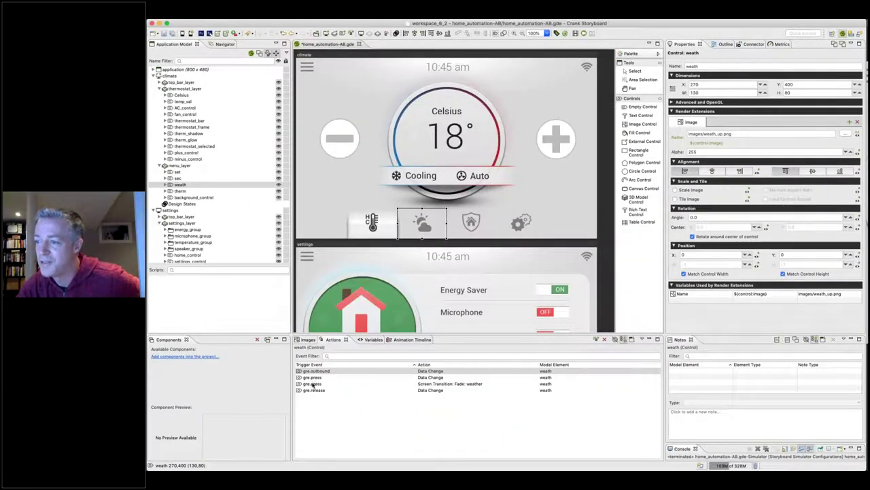
left_click(350, 384)
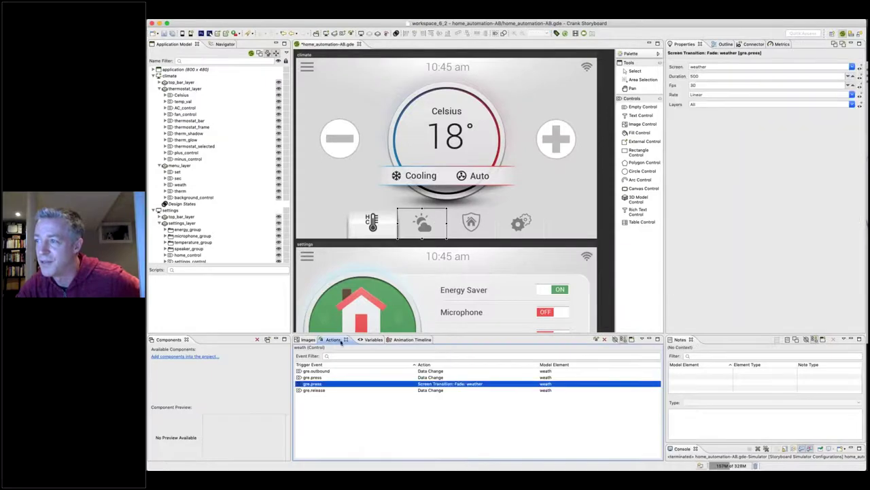
Copy the fade action onto the settings gear control and retarget it to the settings screen
right_click(323, 387)
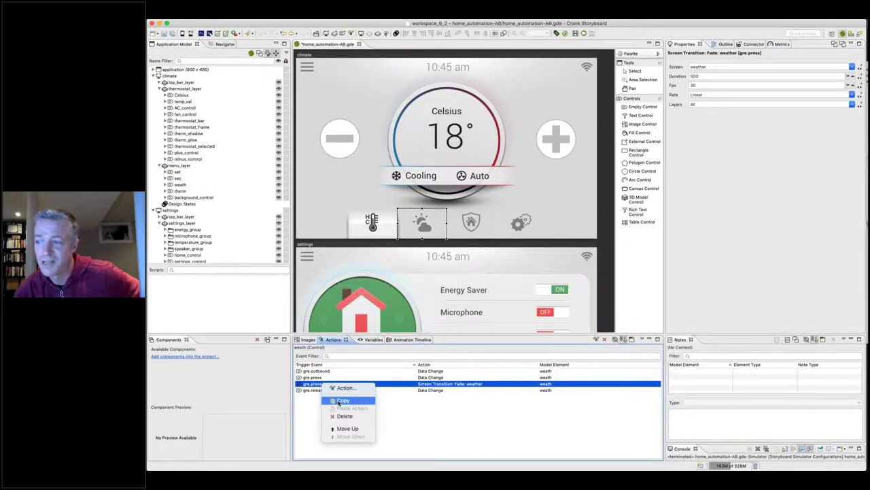
left_click(341, 400)
left_click(521, 222)
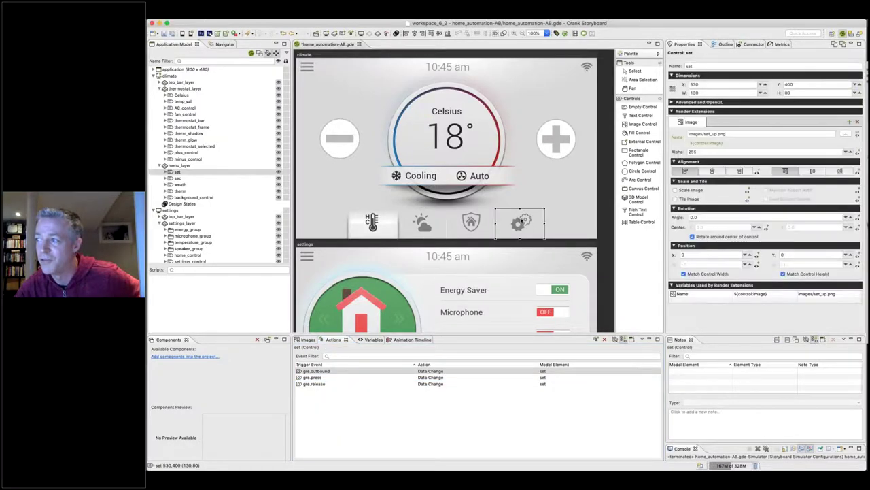
right_click(521, 224)
mouse_move(540, 238)
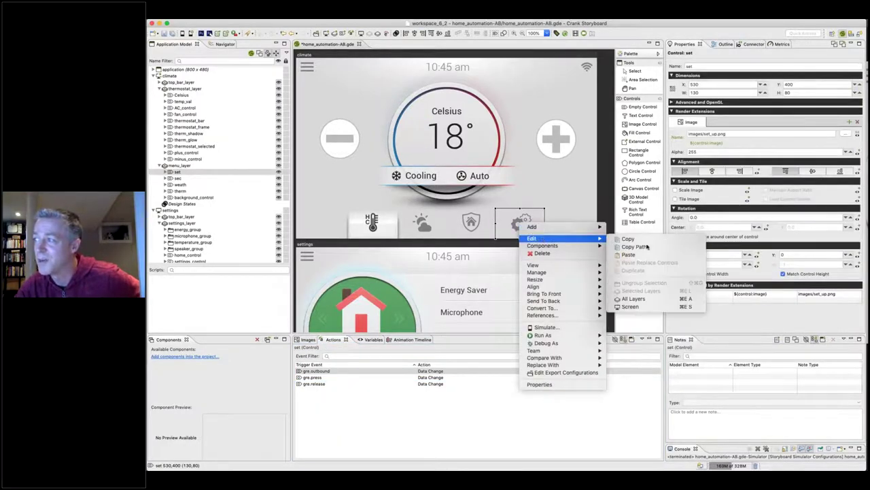
left_click(636, 252)
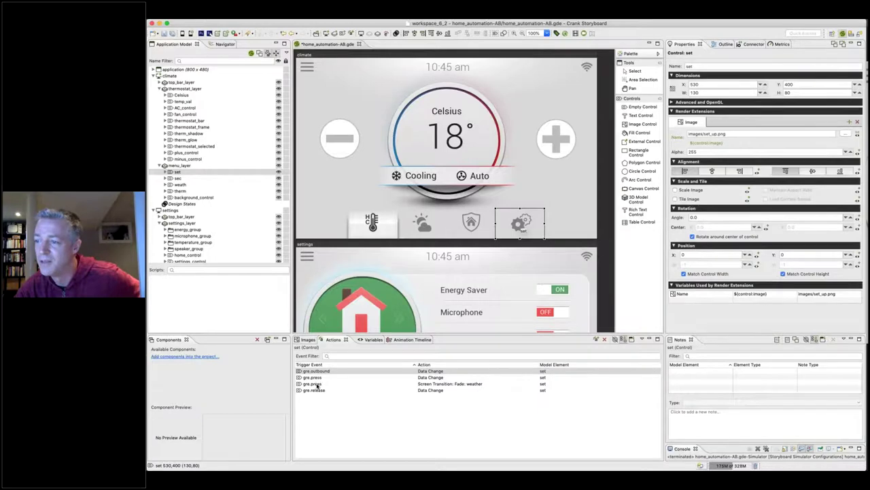
left_click(317, 385)
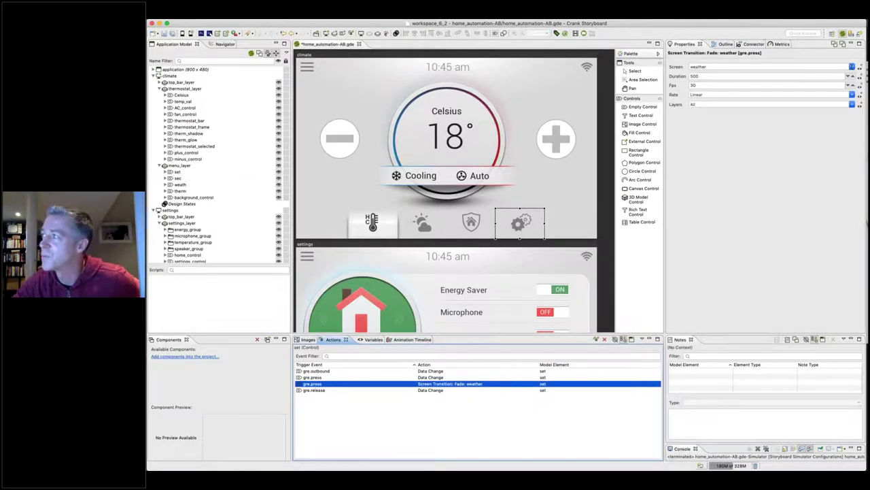
left_click(803, 68)
left_click(719, 82)
scroll(440, 268, "down", 5)
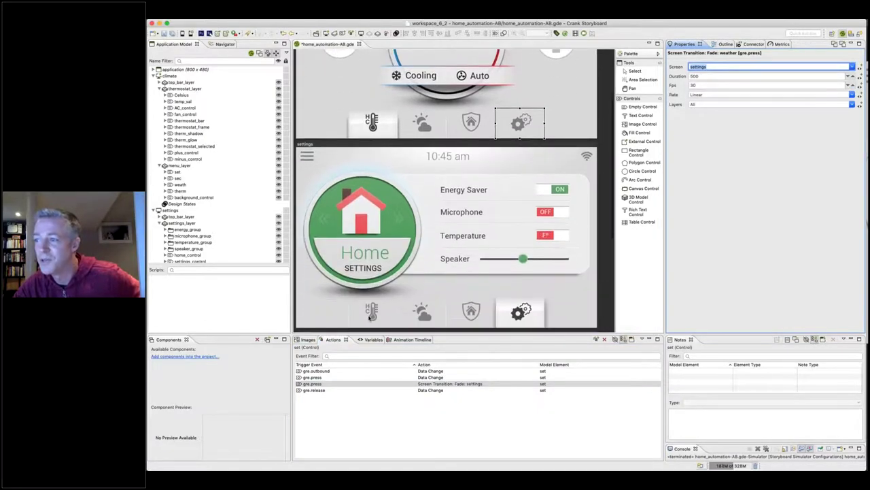
Paste the fade action onto the thermostat icon, retarget it to climate, and run the simulator
right_click(370, 315)
mouse_move(408, 317)
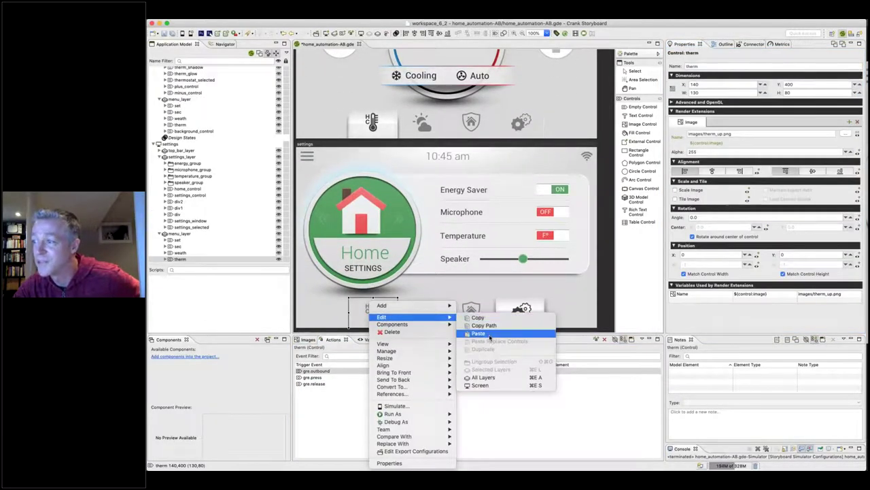
left_click(484, 334)
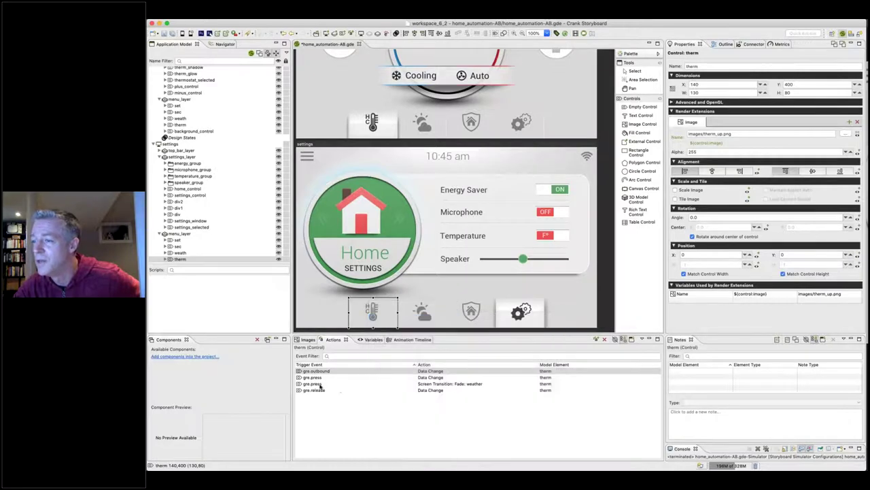
left_click(321, 384)
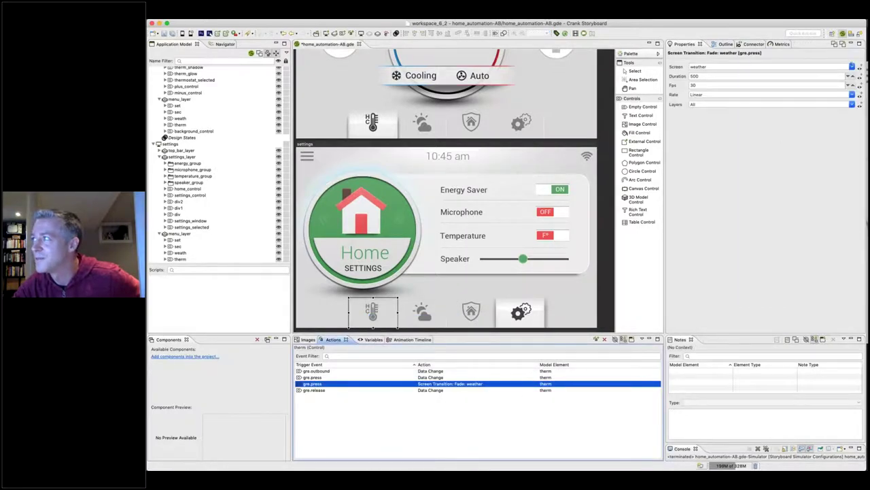
left_click(748, 67)
left_click(700, 77)
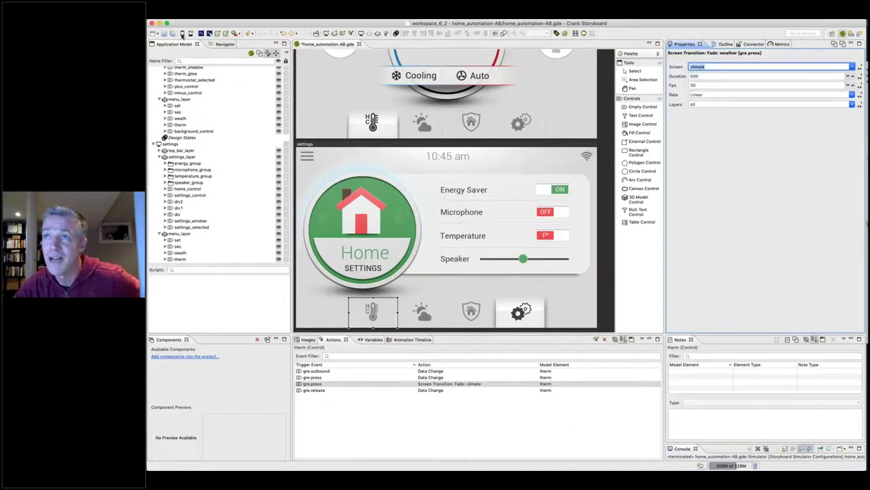
left_click(182, 34)
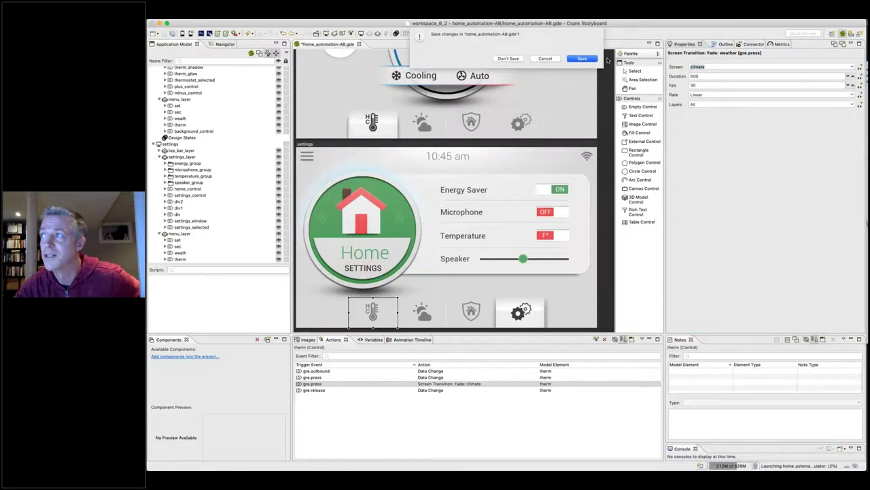
Save the project, test the weather, settings and climate fades in the simulator, then close it
left_click(584, 58)
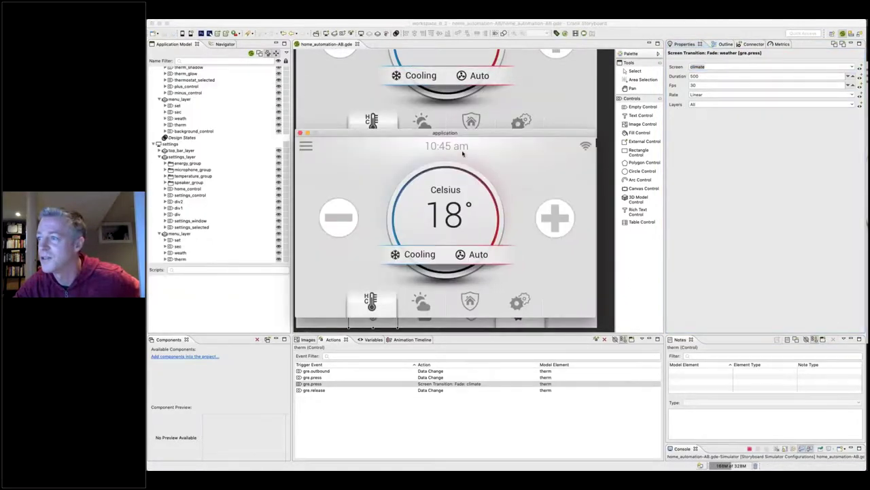
left_click(440, 327)
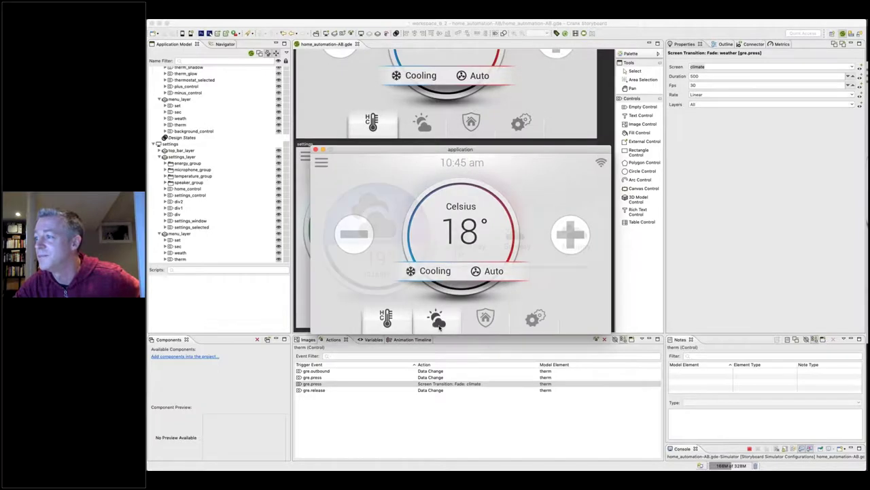
left_click(536, 319)
left_click(437, 318)
left_click(387, 318)
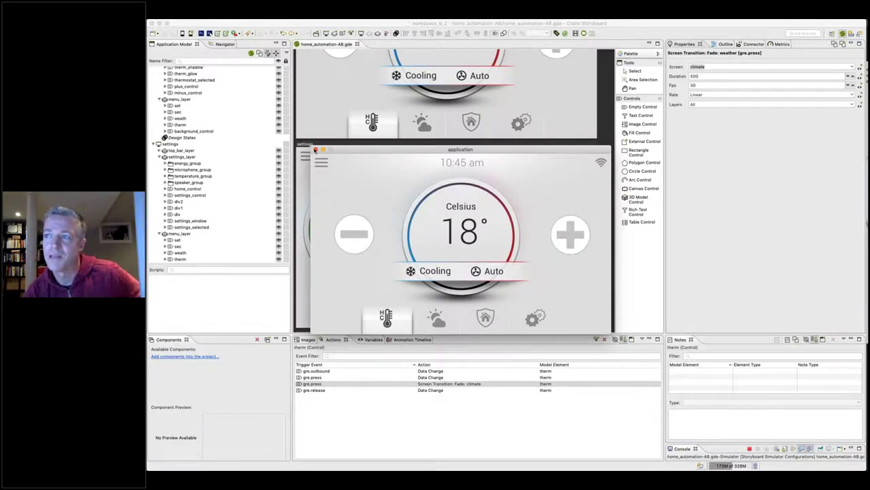
left_click(315, 149)
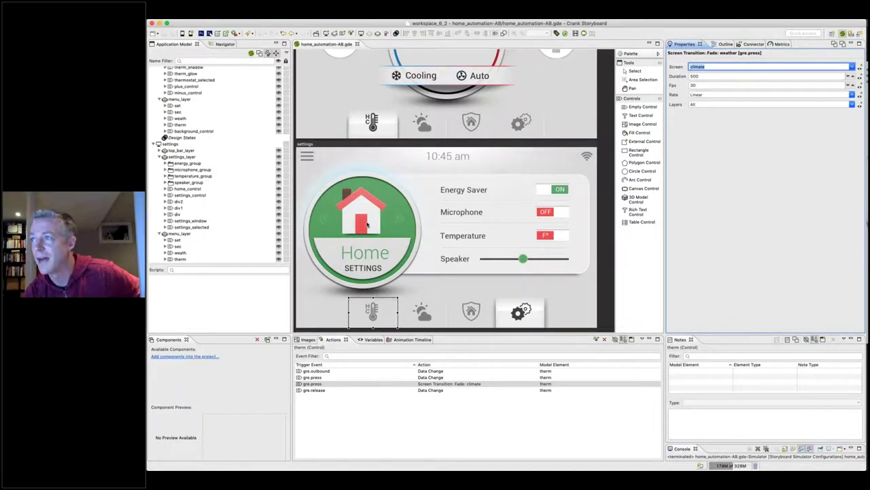
scroll(367, 225, "up", 3)
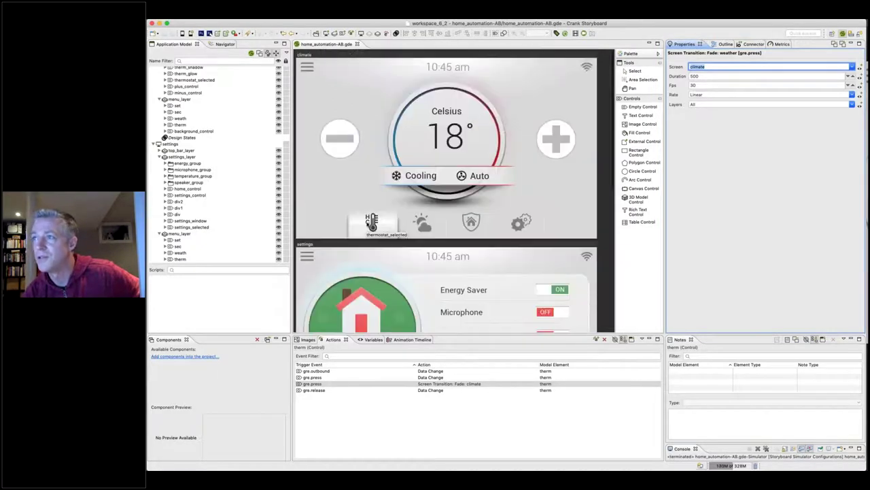
Stack the minus and plus buttons at the thermostat's centre (X 313) and start recording
left_click(346, 138)
left_click(548, 142, "shift")
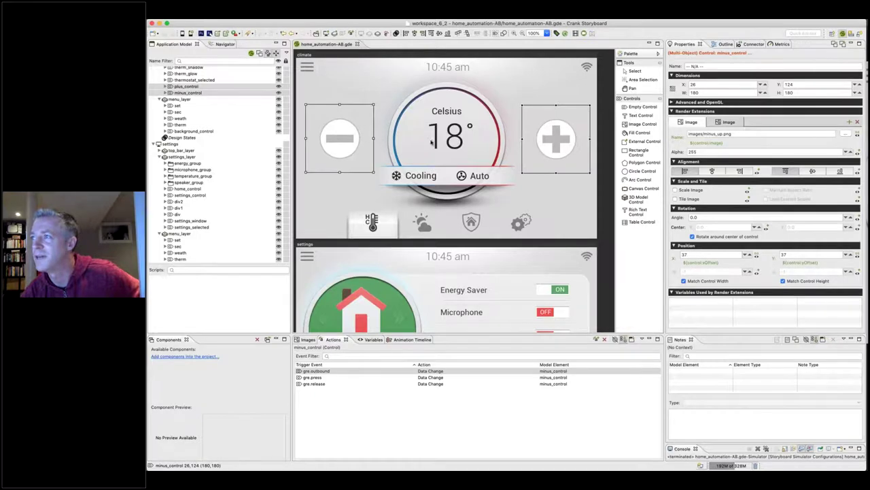
left_click(414, 34)
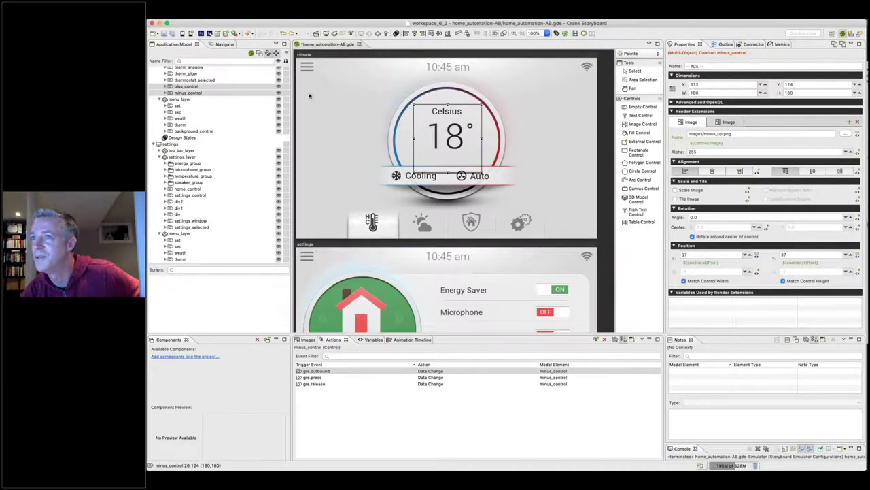
left_click(584, 33)
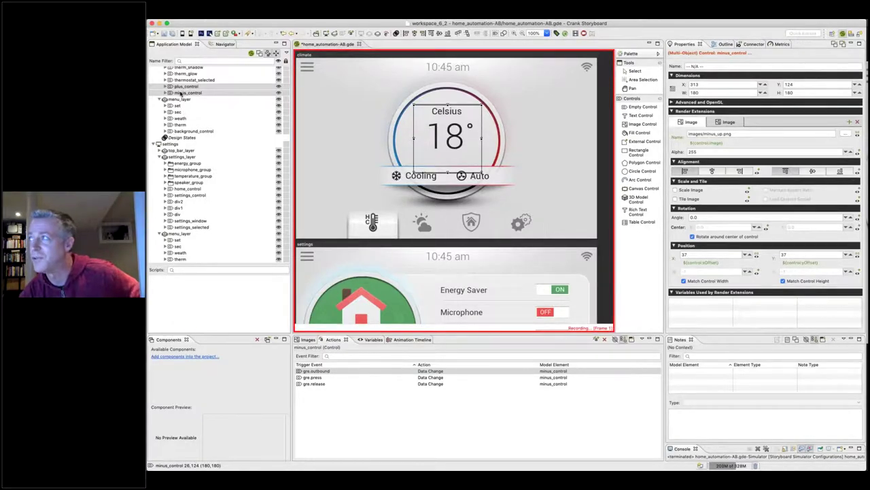
Record the minus button at X 0 and the plus button at X 625
left_click(181, 93)
double_click(701, 83)
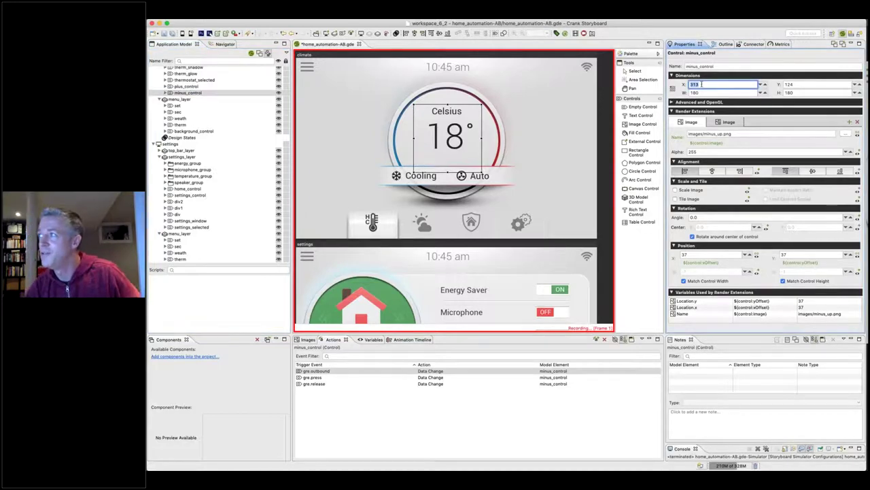
type("0")
key("Return")
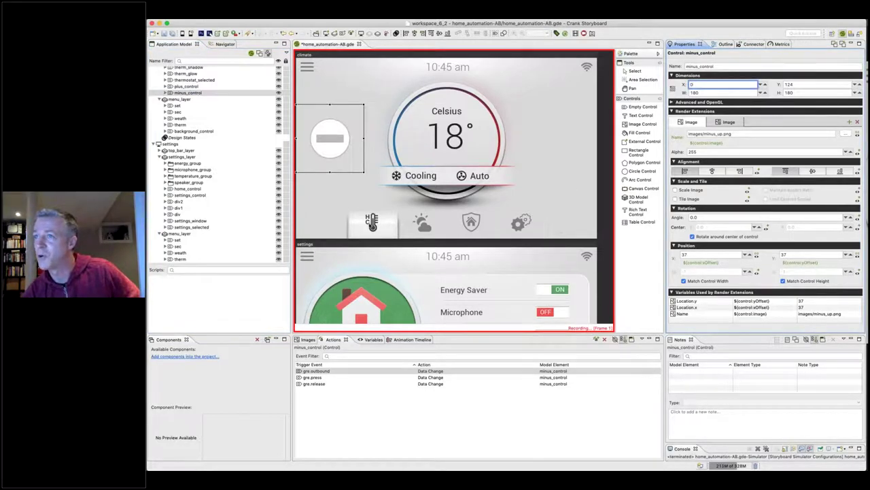
left_click(194, 86)
double_click(709, 84)
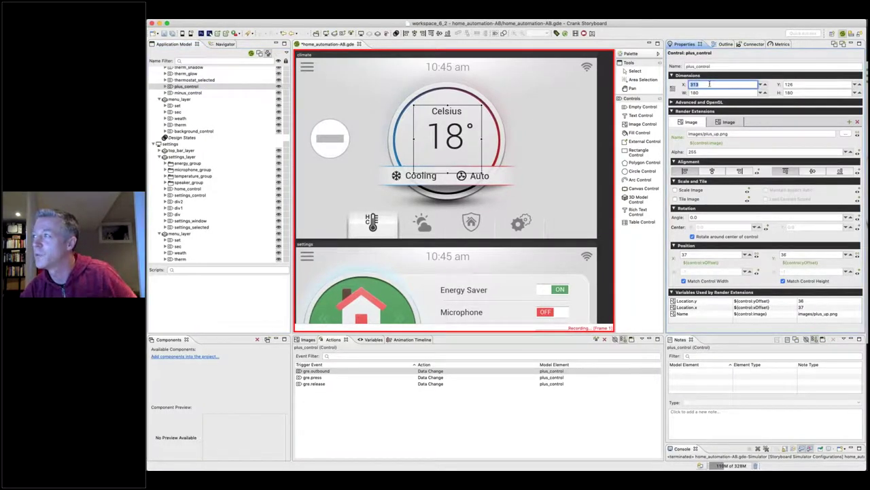
type("625")
key("Return")
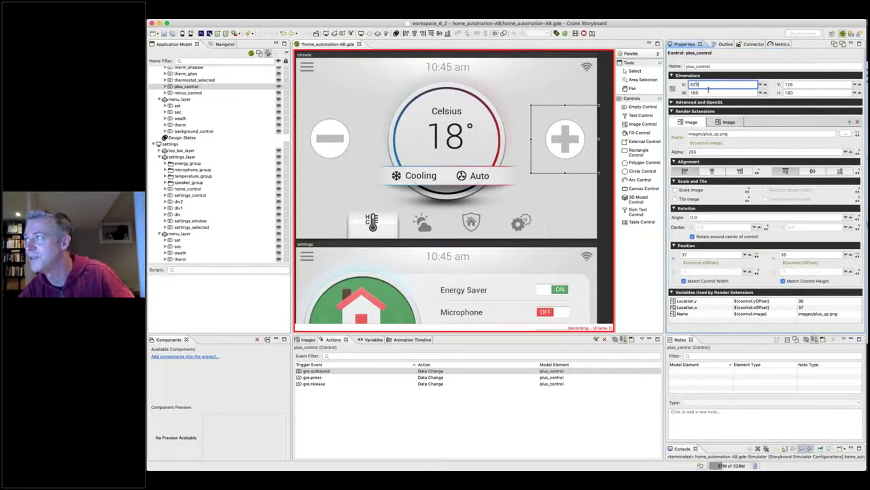
Adjust the plus button to X 595 and the minus button to X 25, then create an animation
double_click(710, 84)
type("595")
key("Return")
left_click(330, 139)
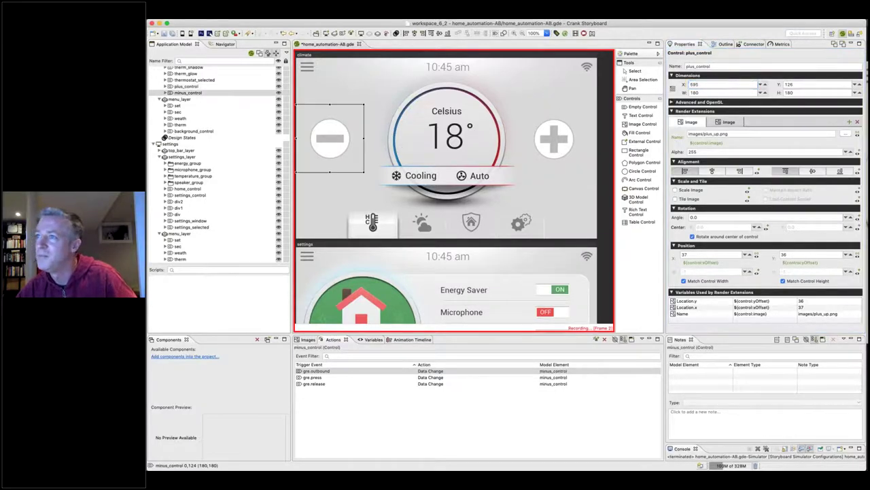
double_click(699, 84)
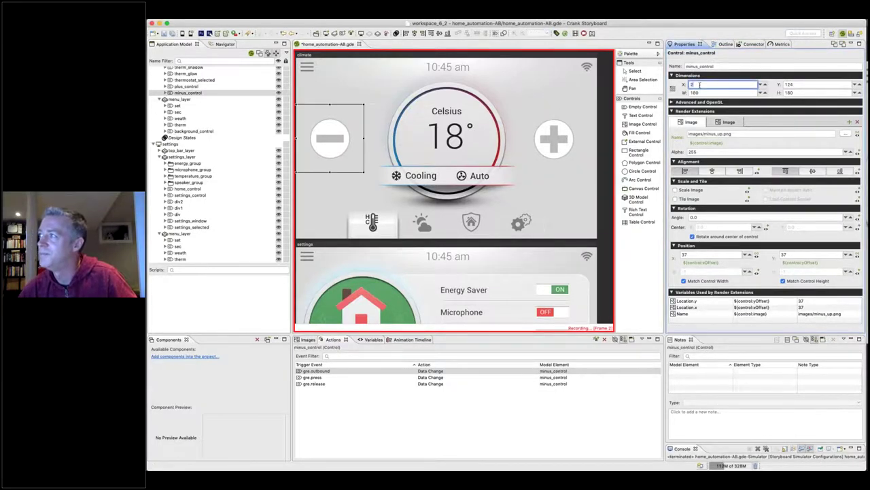
key("Return")
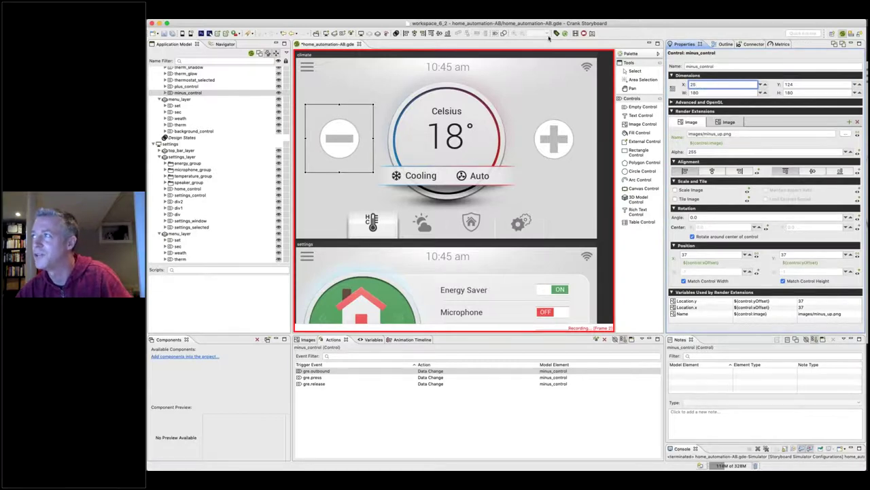
left_click(584, 34)
Name the new animation show_controls at 60 fps
type("show_controls")
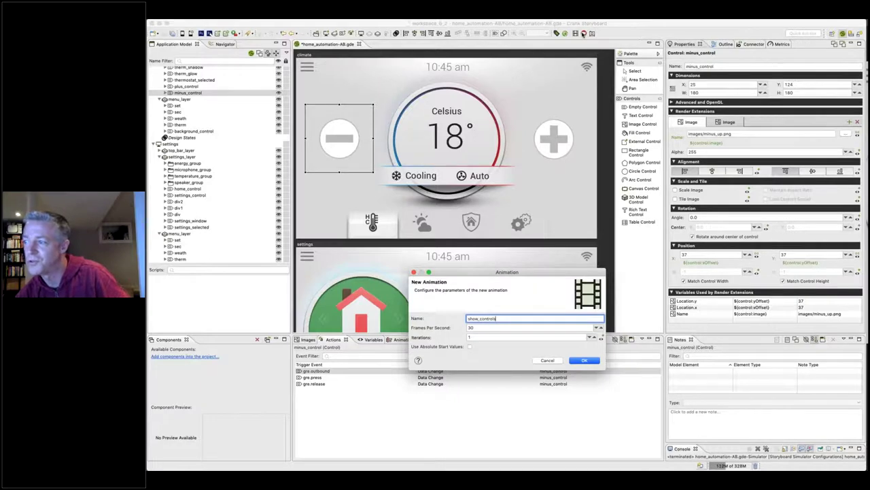
key("Tab")
type("6")
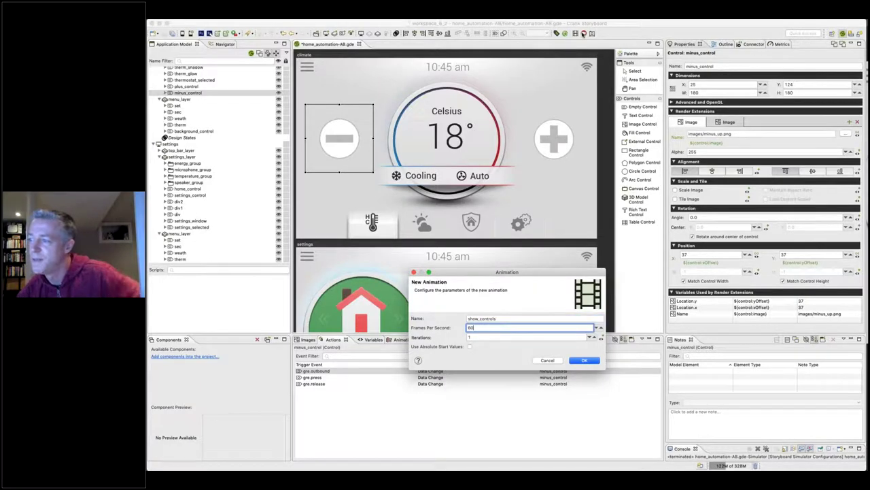
type("0")
key("Return")
Shift the minus and plus slide steps to start at 500 ms with a 150 ms duration
left_click(503, 388)
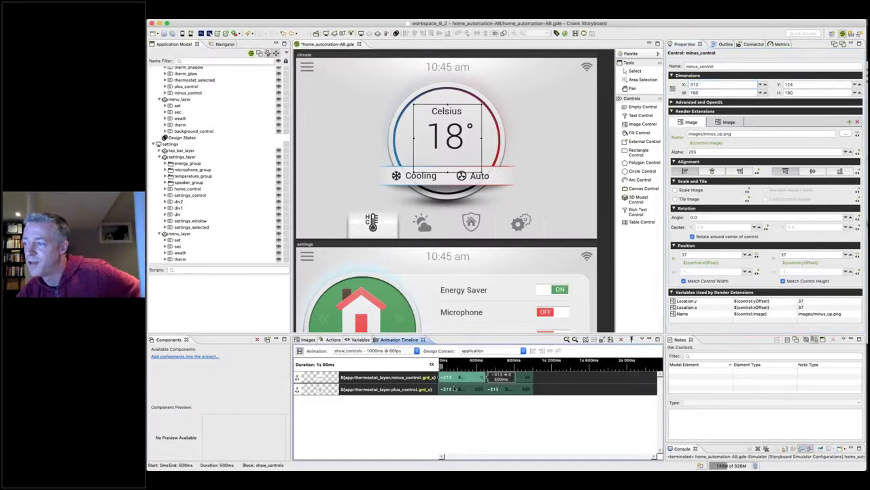
left_click(537, 406)
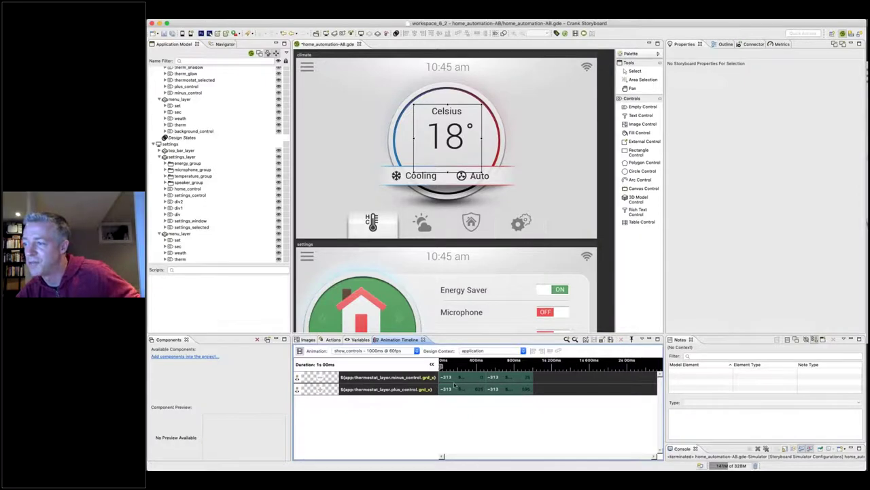
left_click(459, 379)
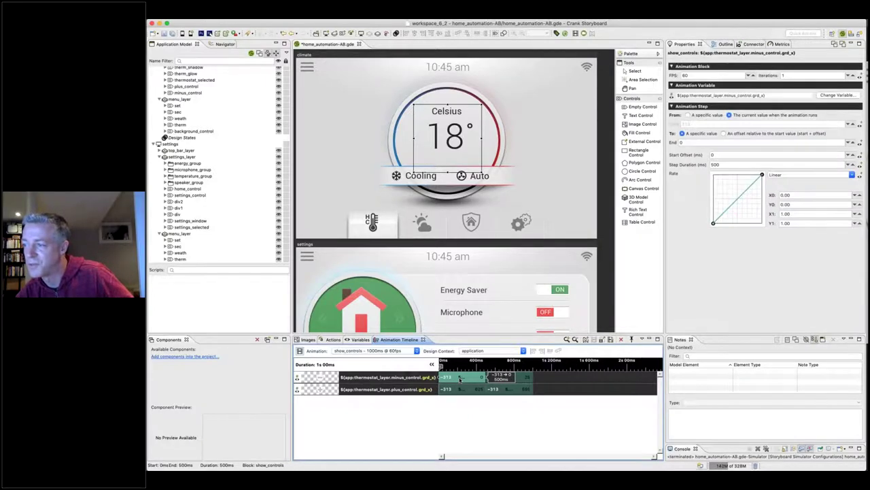
left_click_drag(518, 381, 505, 392)
left_click(505, 391, "shift")
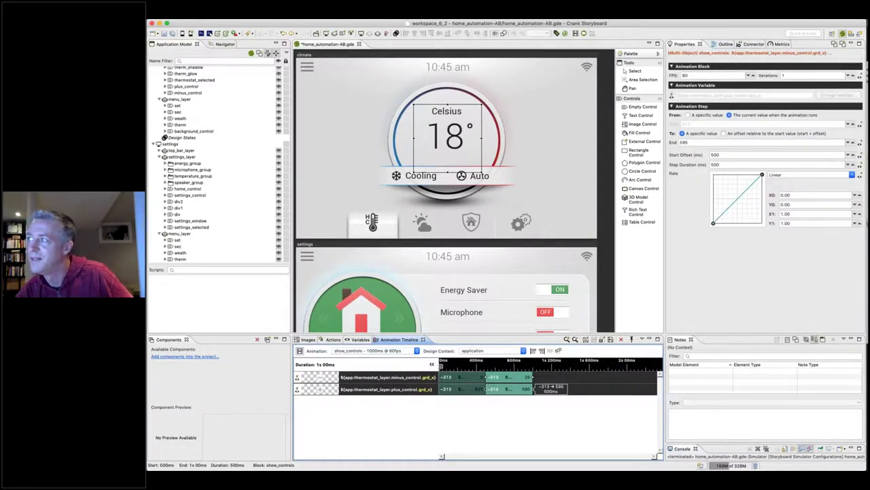
double_click(715, 155)
key("Tab")
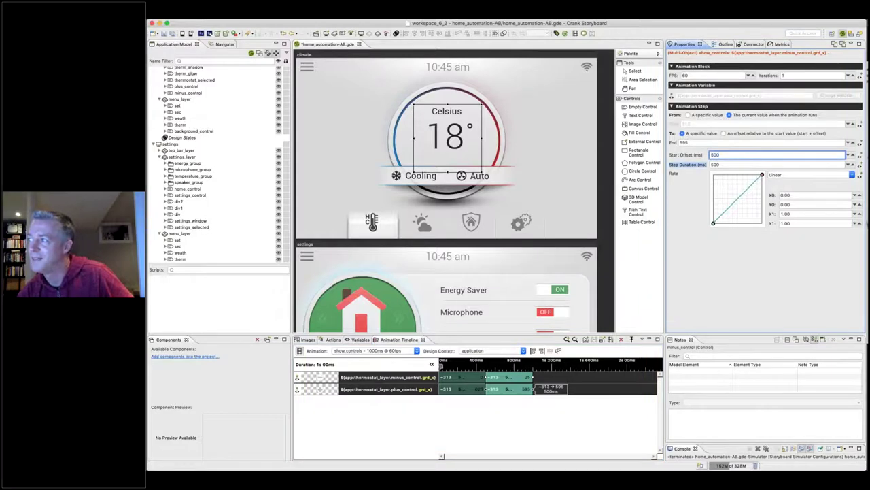
type("150")
key("Return")
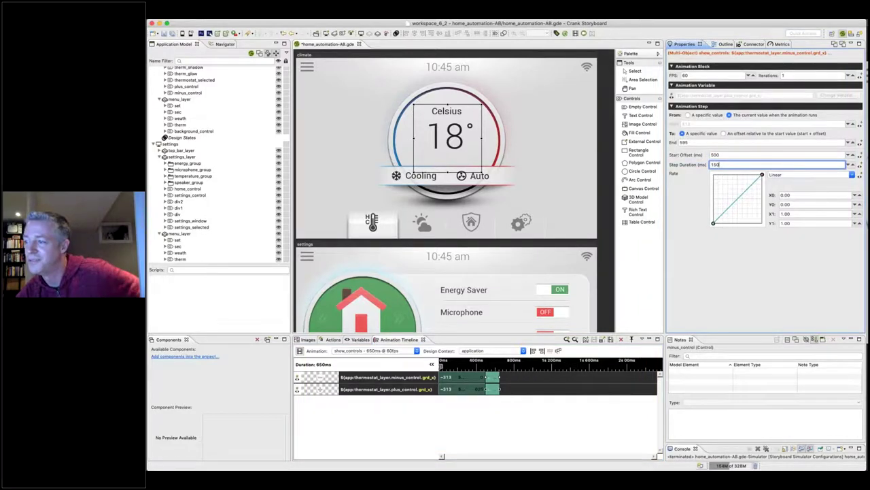
Preview the animation, then set the 500 ms step to Ease In and the 150 ms step to Ease Out
left_click(611, 339)
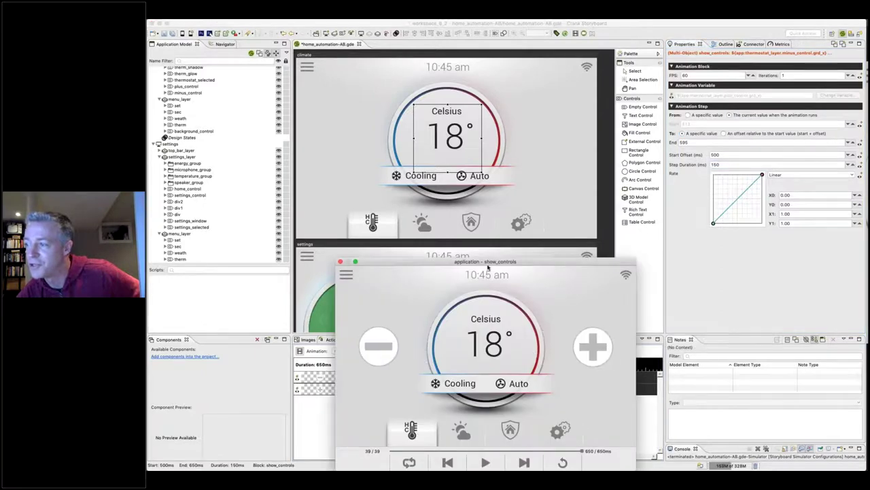
left_click_drag(484, 264, 406, 150)
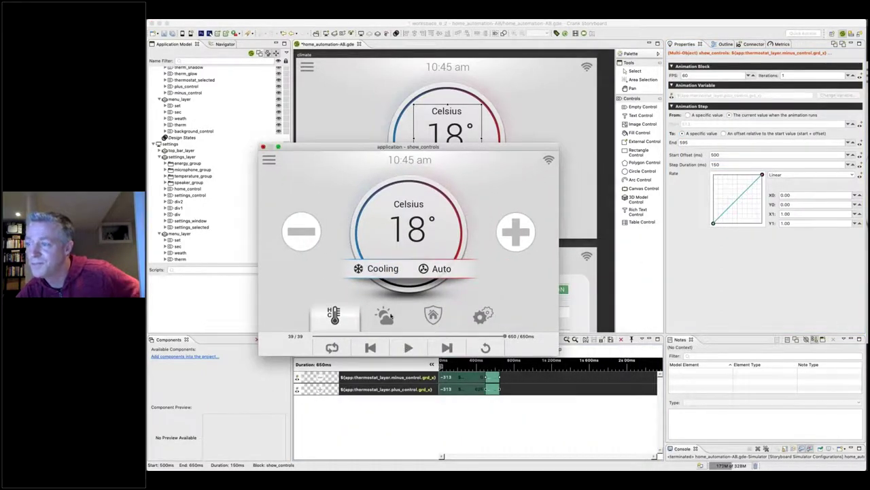
left_click(465, 405)
left_click(460, 379)
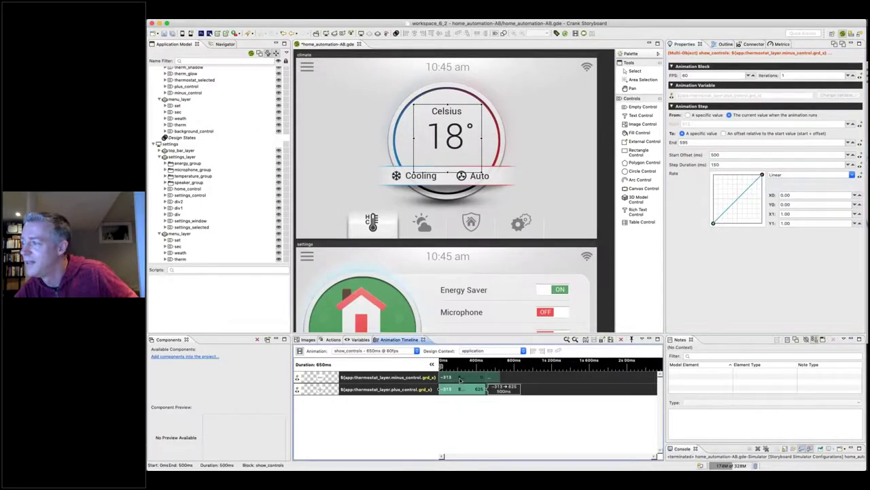
left_click(852, 174)
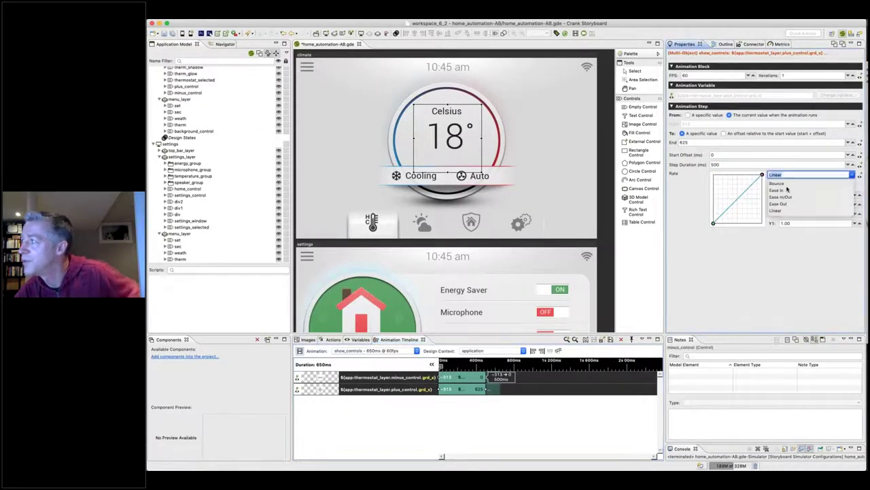
left_click(789, 190)
left_click(520, 375)
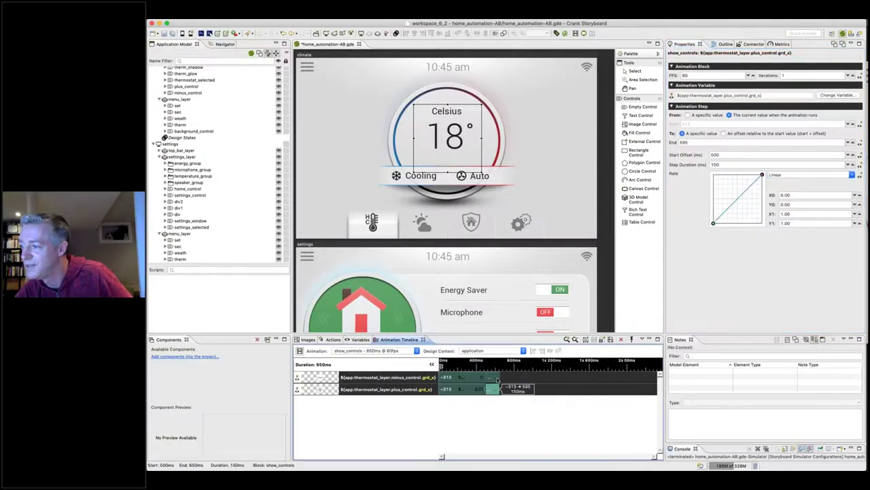
left_click(851, 174)
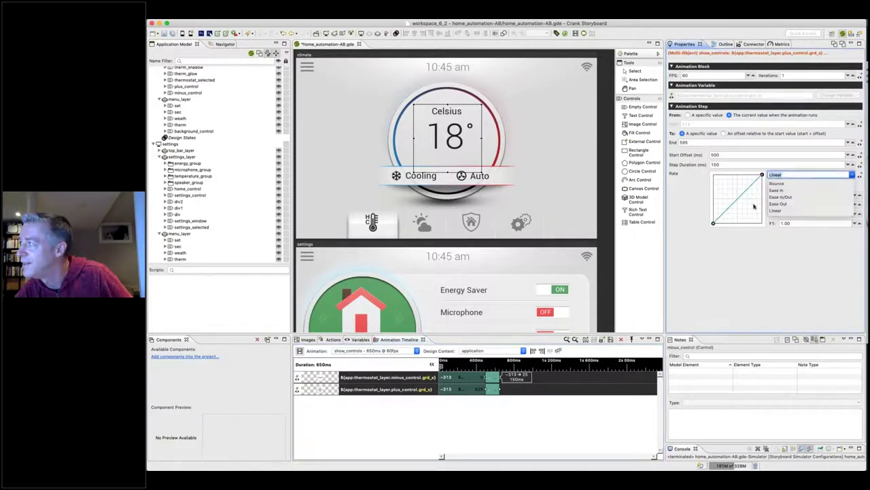
left_click(776, 203)
scroll(169, 79, "up", 5)
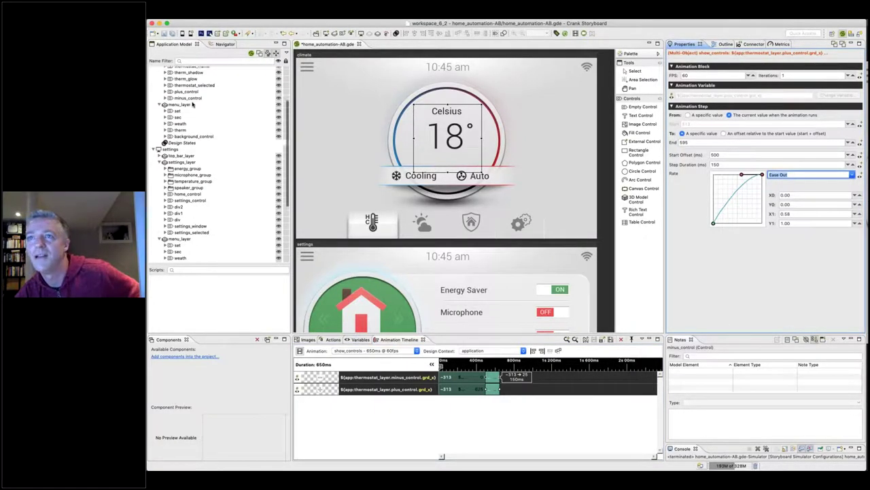
Add a Screen Show (post) action to the climate screen that runs show_controls
right_click(169, 77)
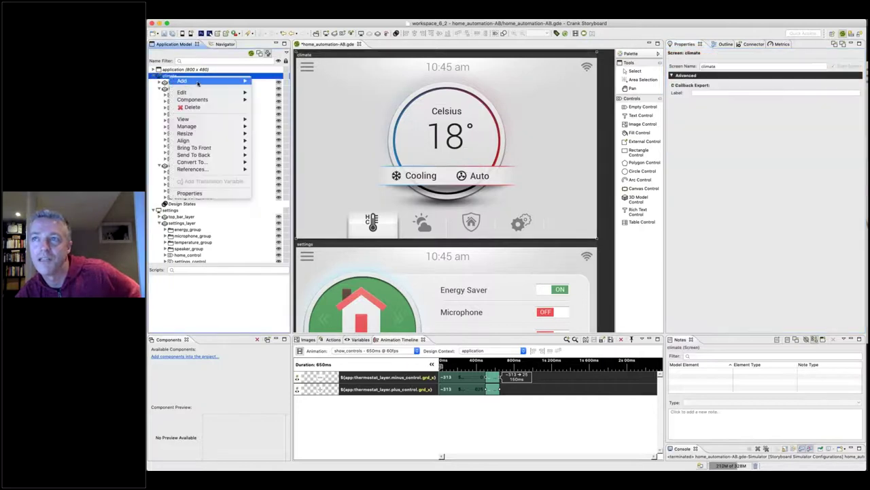
key("Escape")
type("post")
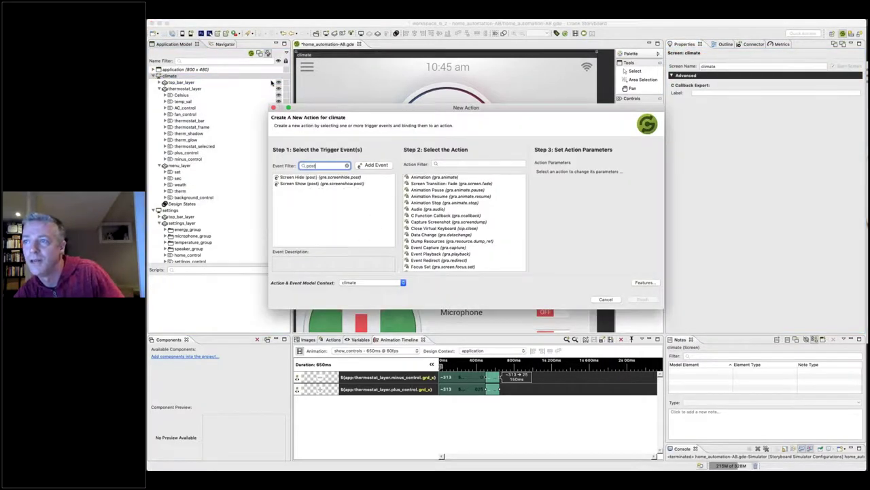
left_click(293, 183)
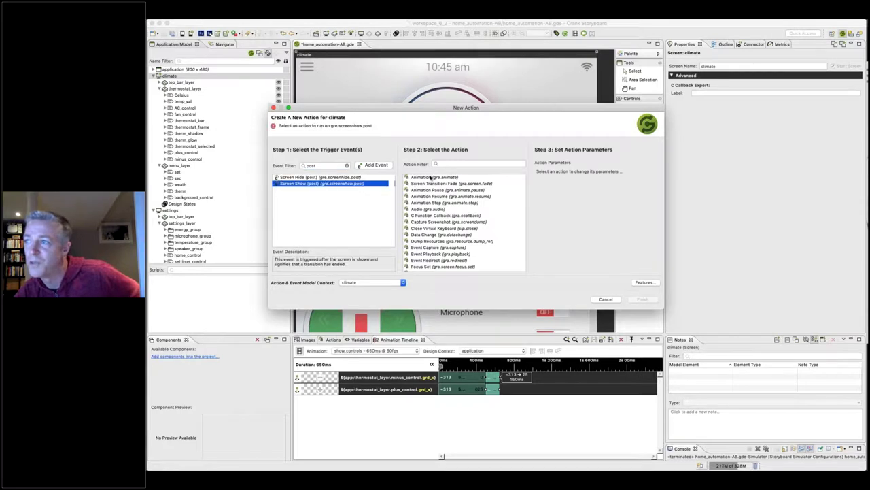
left_click(435, 176)
left_click(648, 173)
left_click(571, 181)
left_click(633, 301)
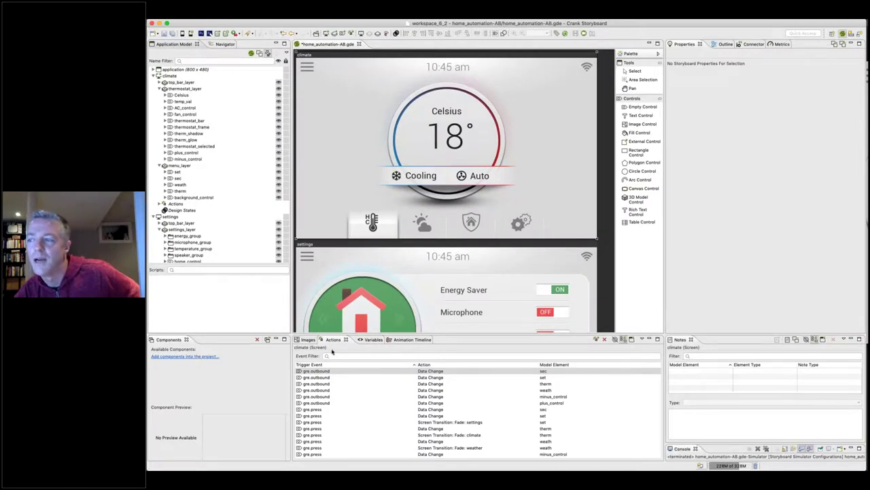
Create a reversed copy of show_controls and rename it hide_controls
left_click(426, 341)
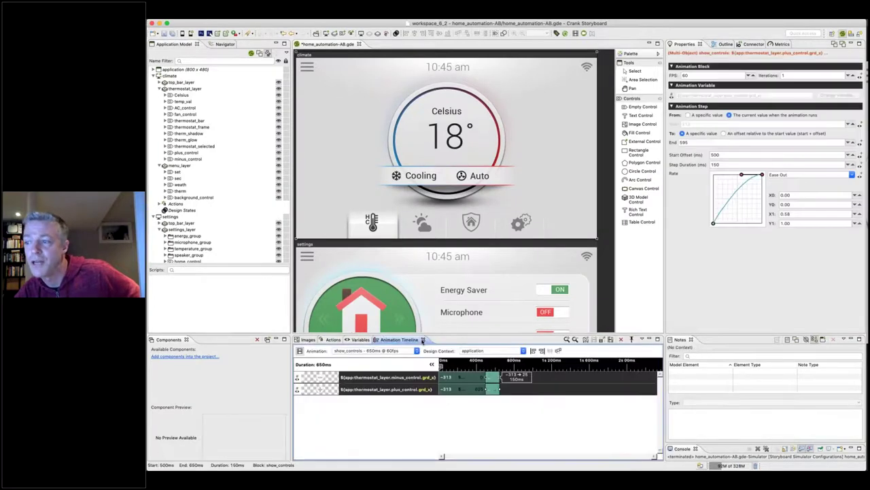
left_click(300, 351)
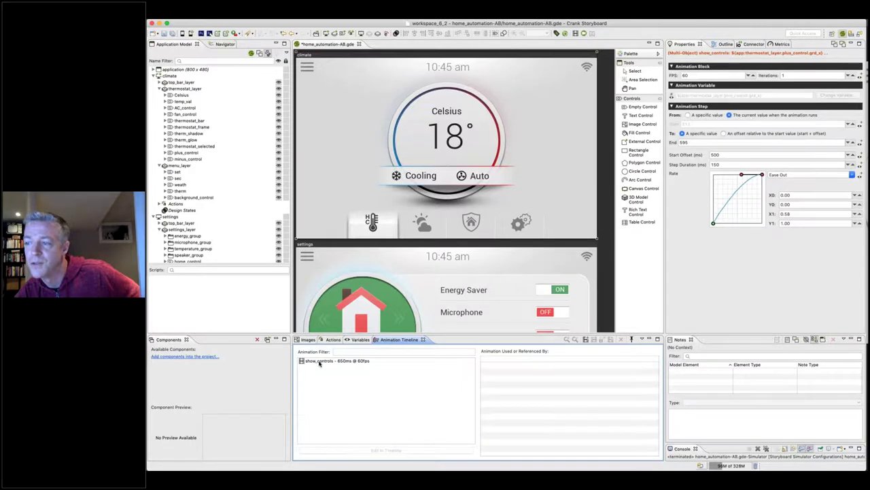
left_click(319, 361)
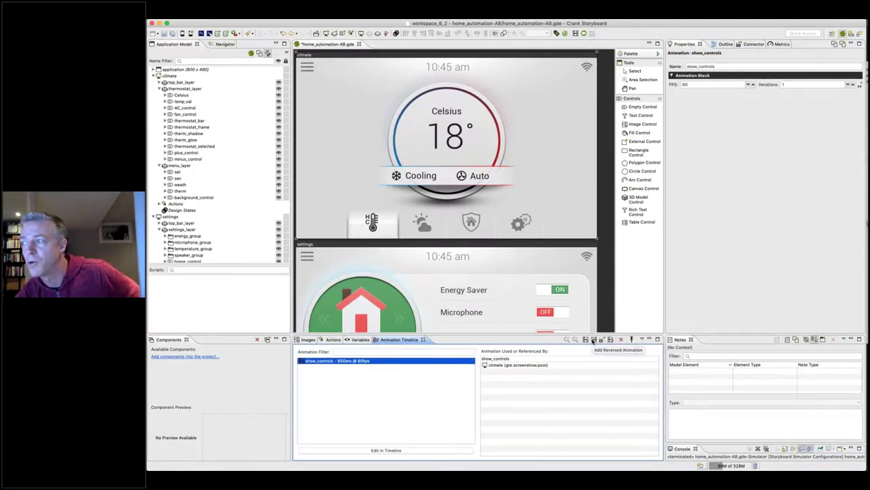
left_click(593, 340)
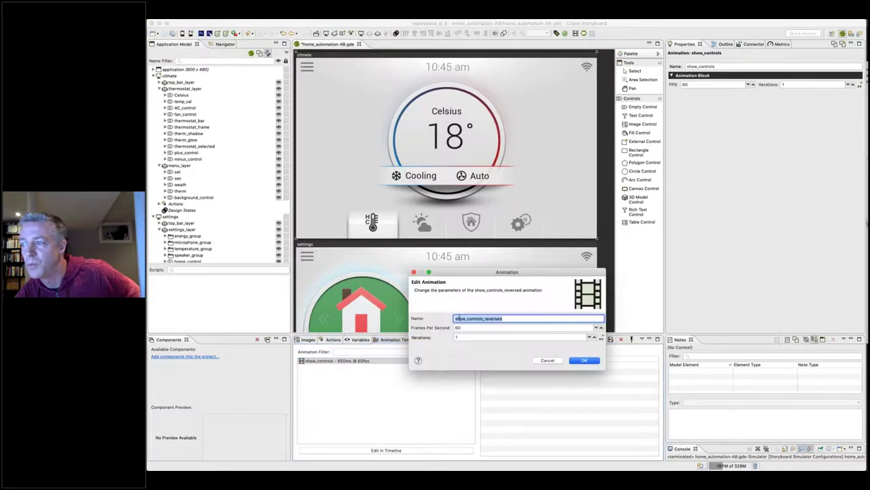
left_click(458, 318)
key("Delete")
key("Delete")
key("Delete")
key("Delete")
key("Delete")
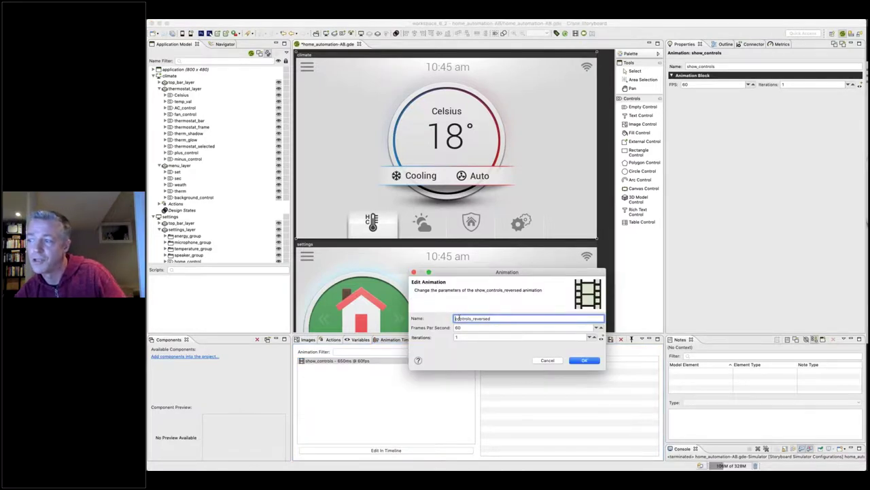
type("hide_")
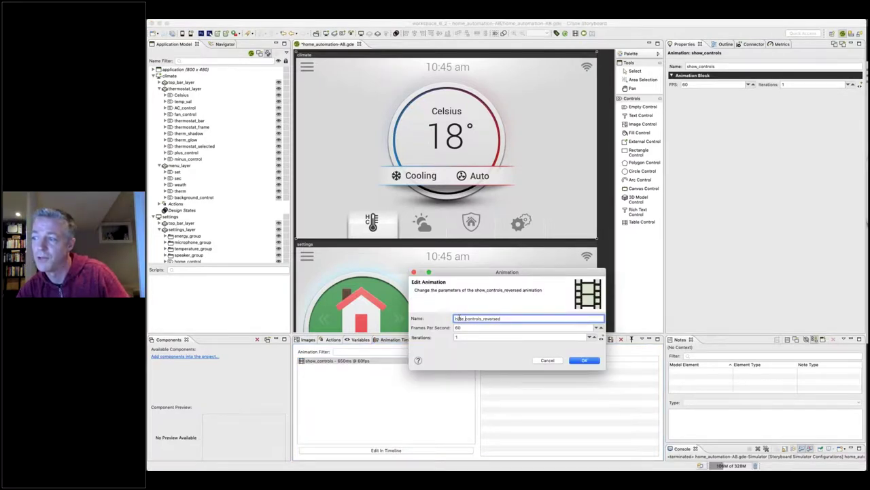
key("BackSpace")
key("BackSpace")
key("BackSpace")
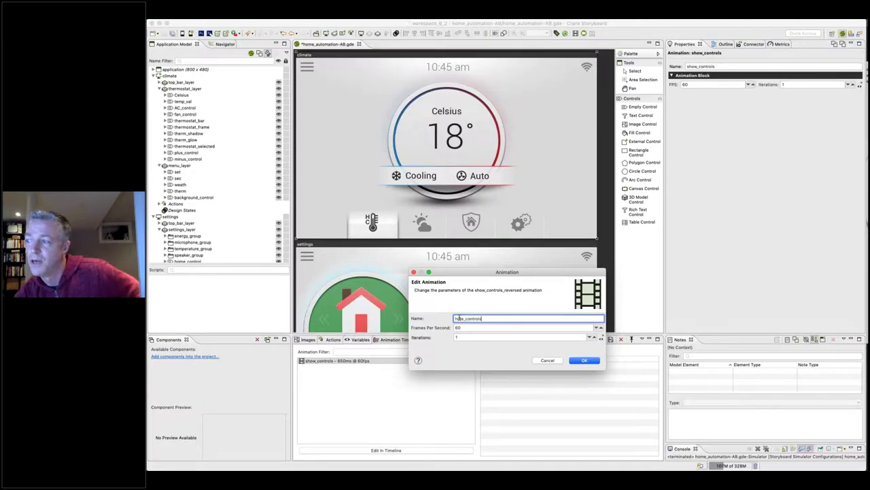
key("Return")
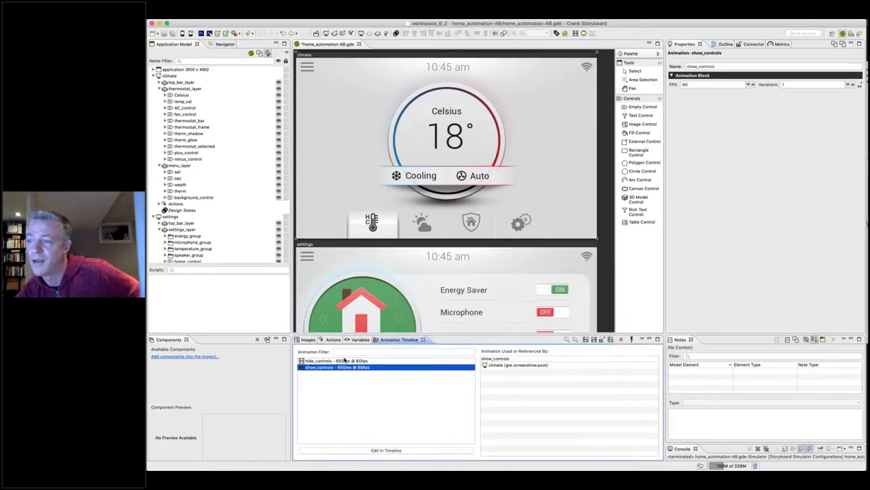
right_click(175, 75)
Add a Screen Hide (post) action on the climate screen that runs the hide_controls animation
mouse_move(231, 77)
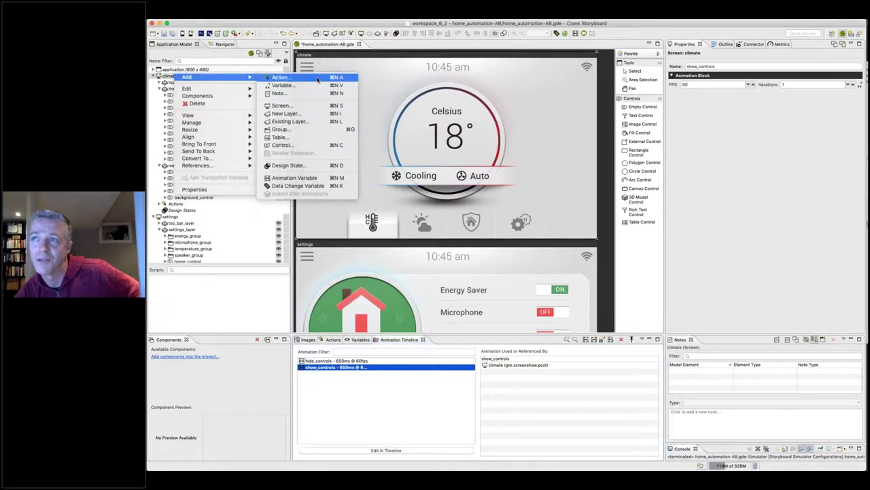
left_click(317, 79)
type("hide")
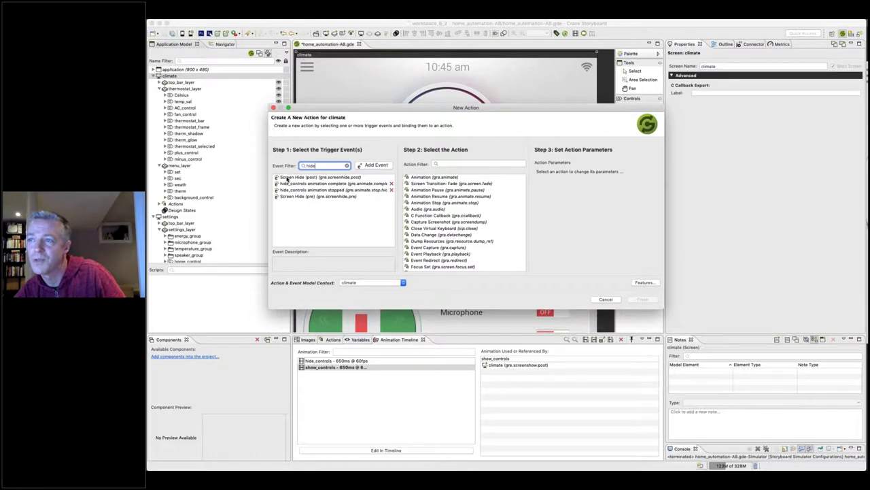
left_click(287, 178)
left_click(495, 176)
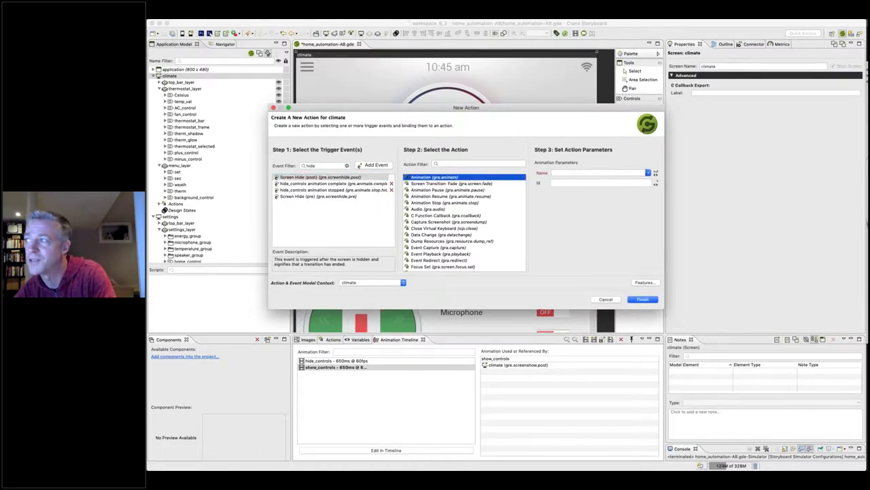
left_click(648, 173)
left_click(565, 182)
left_click(644, 300)
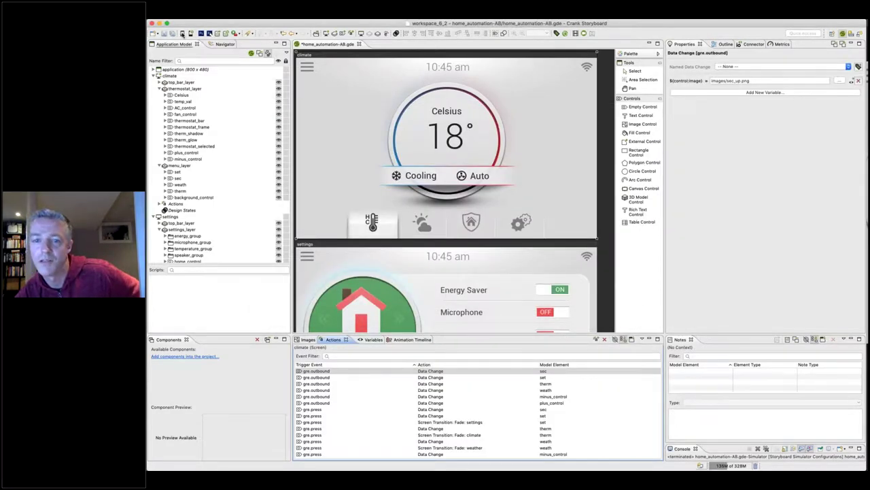
Save and simulate, toggling between weather and thermostat screens to watch the buttons slide, then close
key("ctrl+F11")
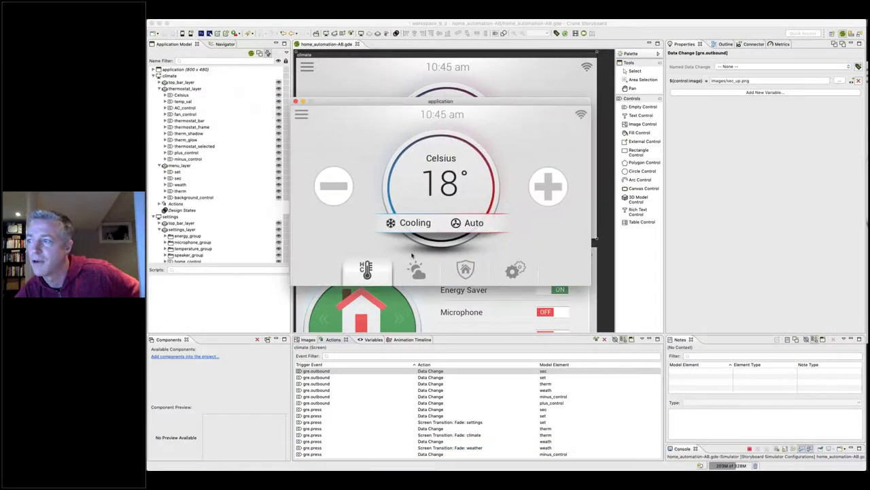
left_click(416, 270)
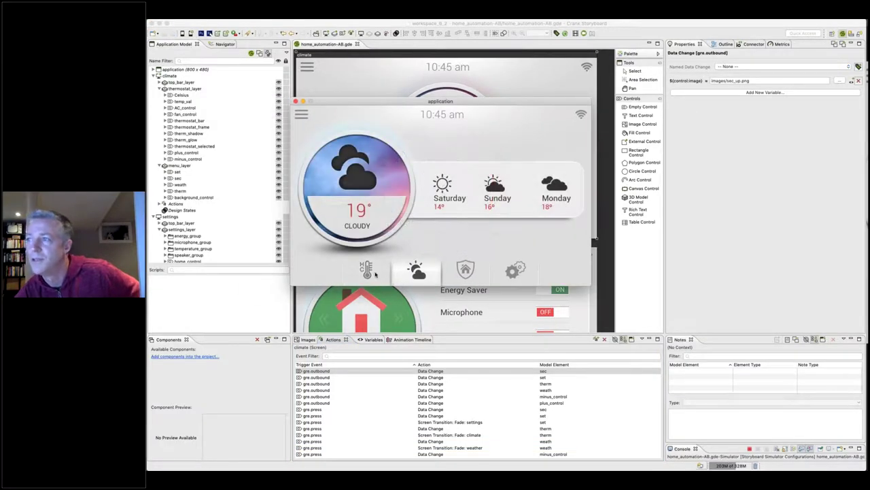
left_click(375, 272)
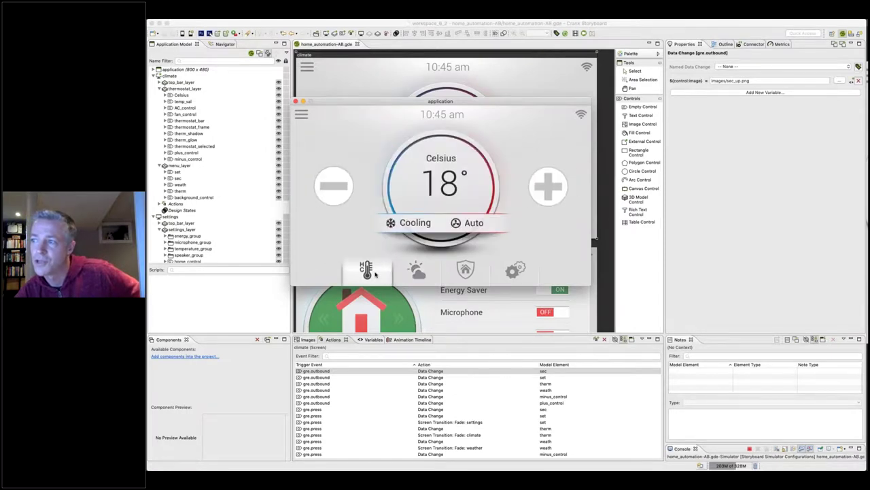
left_click(427, 273)
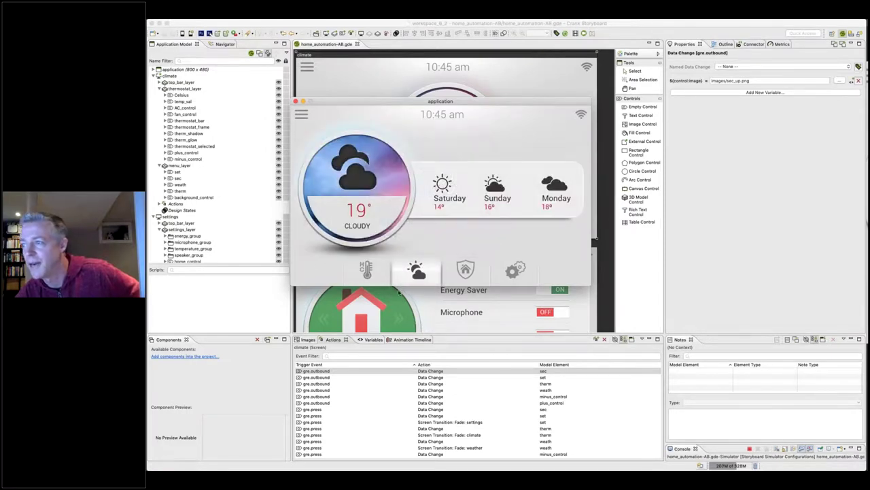
left_click(368, 278)
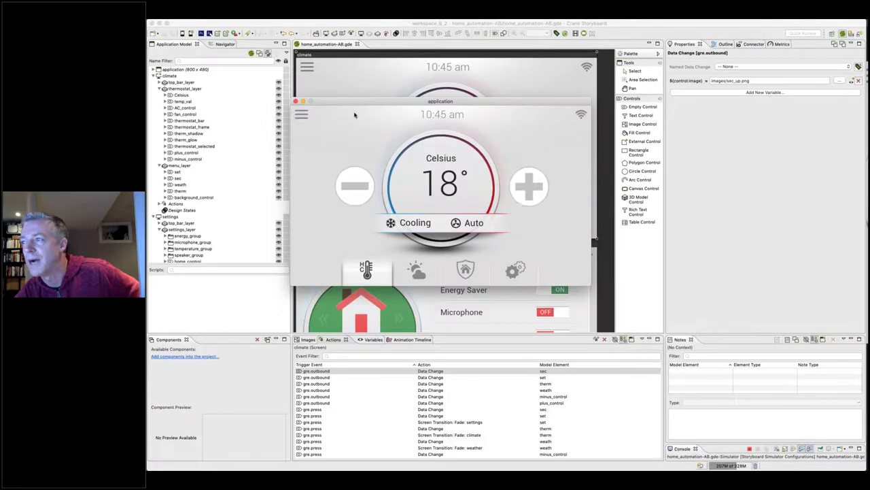
left_click(295, 102)
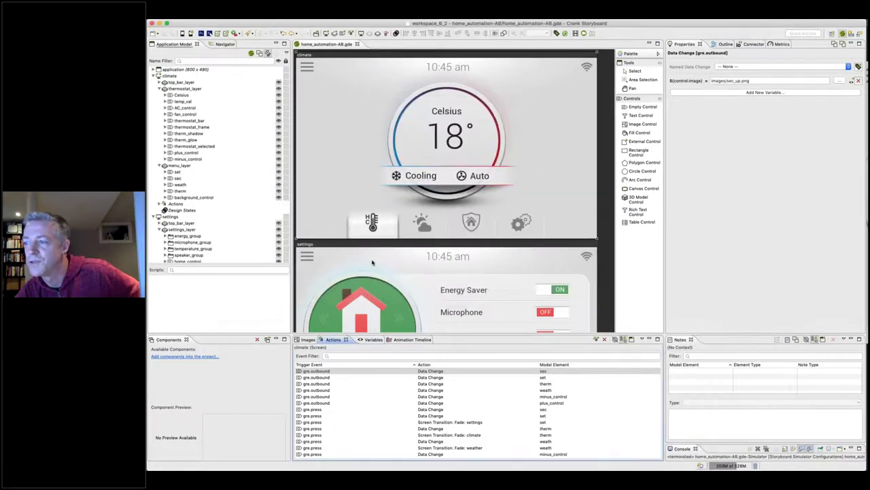
Open show_controls in the animation timeline and select the Saturday forecast item on the weather screen
left_click(397, 340)
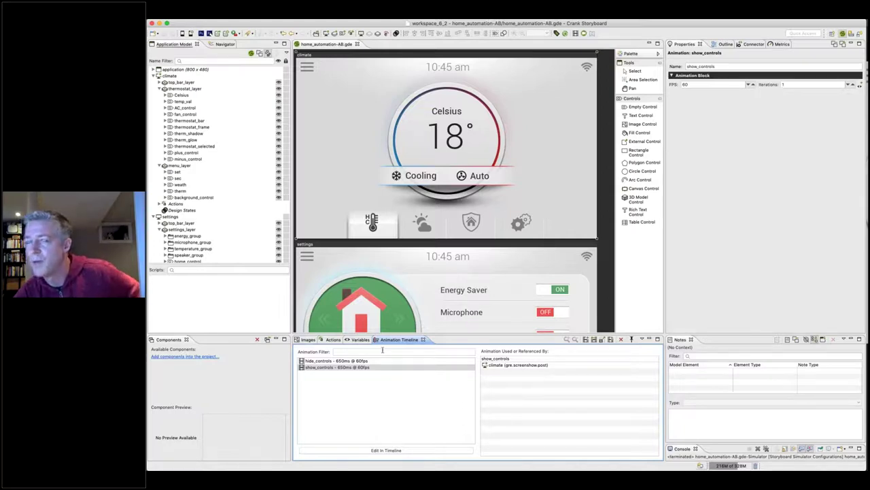
double_click(319, 368)
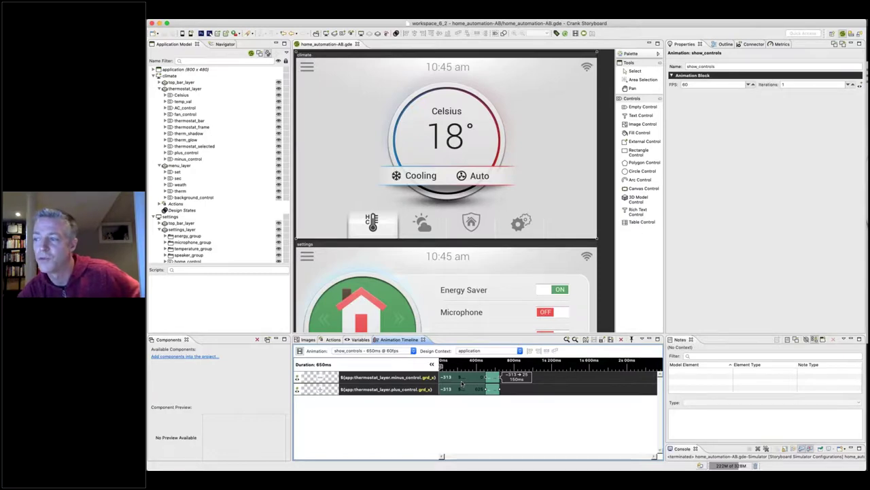
scroll(430, 288, "down", 10)
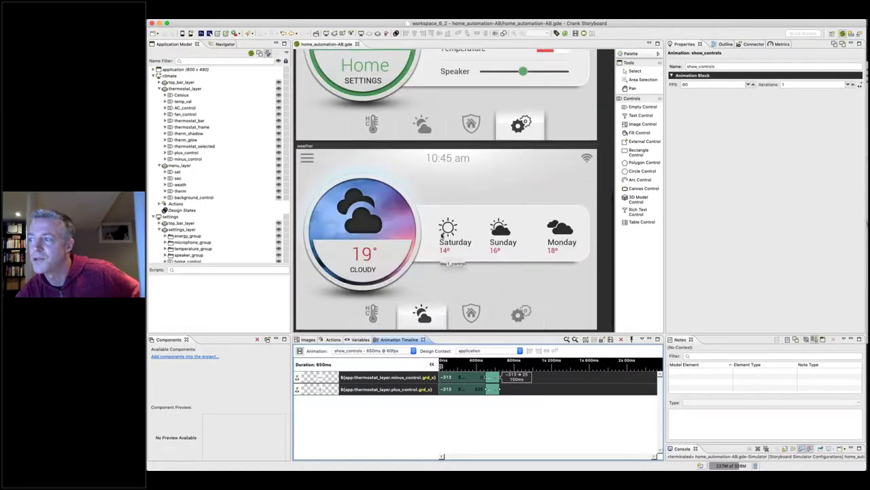
left_click(442, 235)
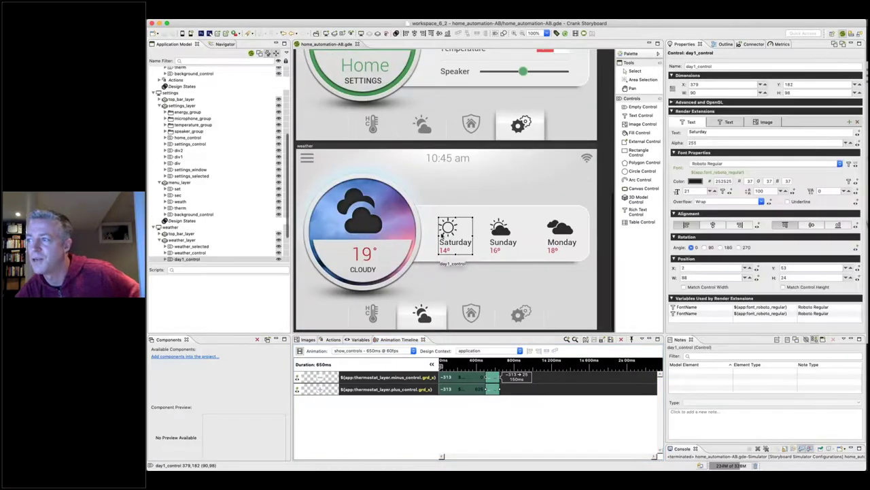
Start animation recording and move the Saturday, Sunday and Monday forecast days to X 200
left_click(584, 33)
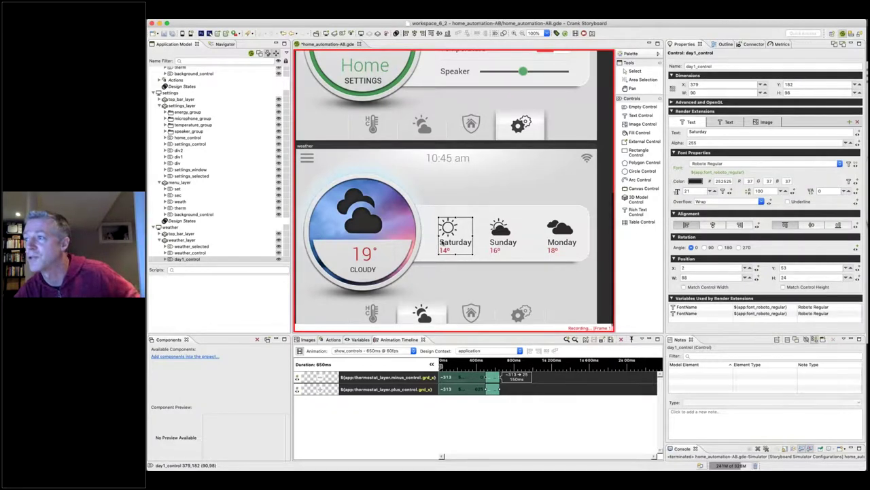
left_click(707, 84)
double_click(707, 84)
type("20")
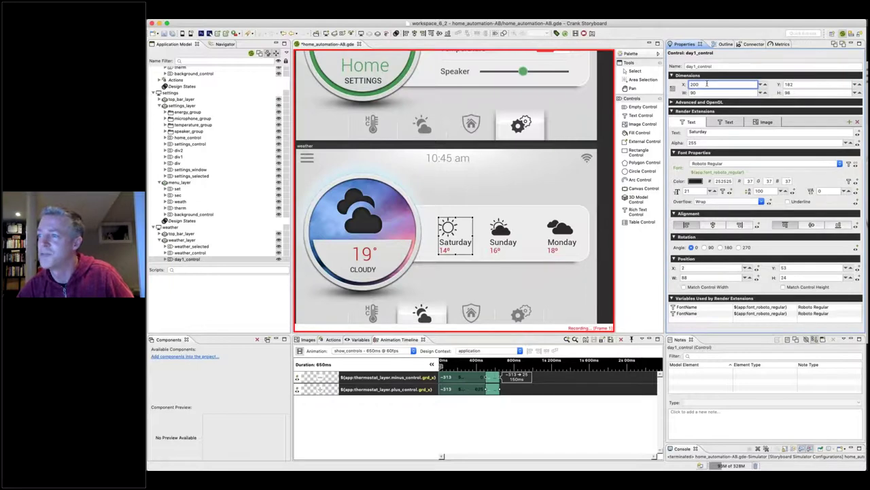
type("0")
key("Return")
left_click(507, 235)
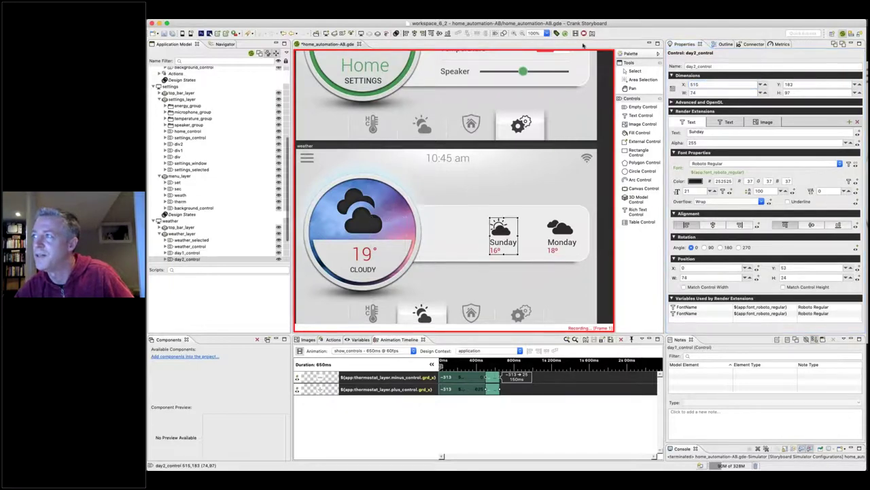
double_click(713, 84)
key("Return")
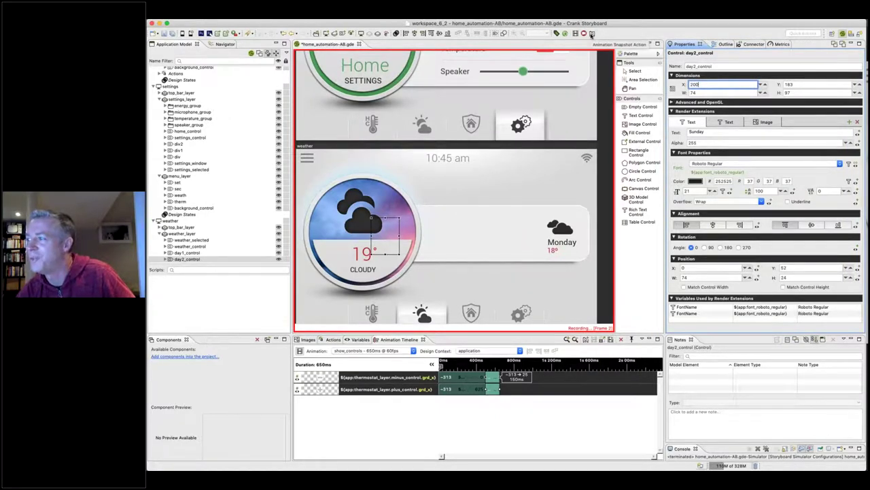
left_click(565, 236)
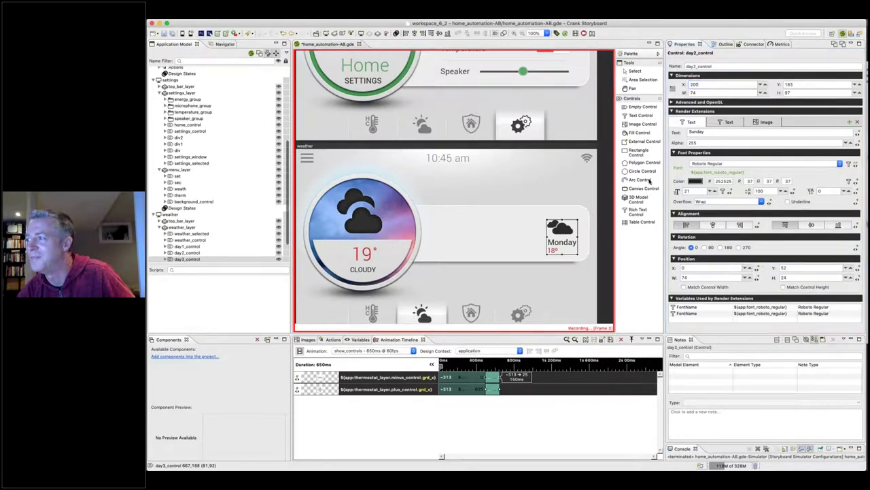
double_click(701, 85)
type("200")
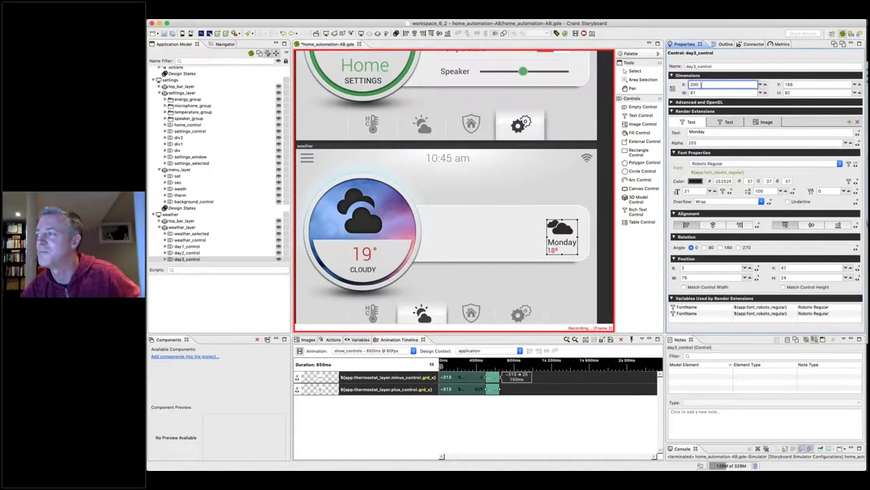
key("Return")
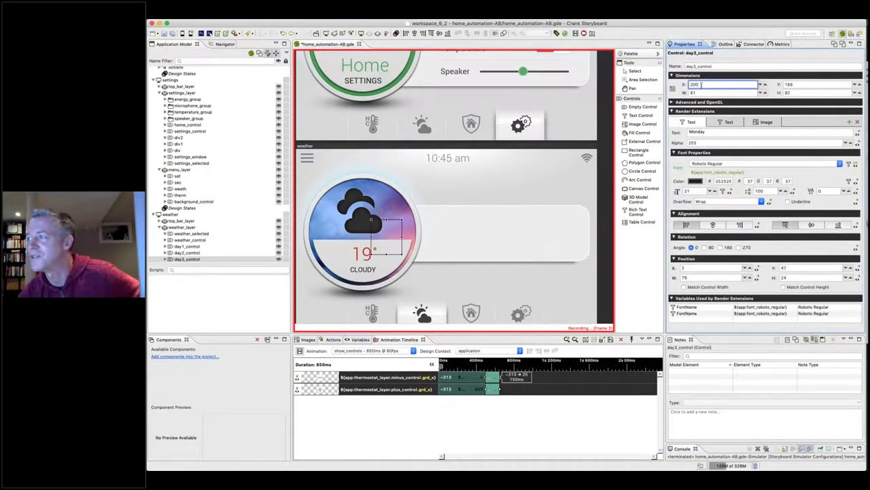
Set the weather bar's alpha to 0 and its width to 50
left_click(541, 236)
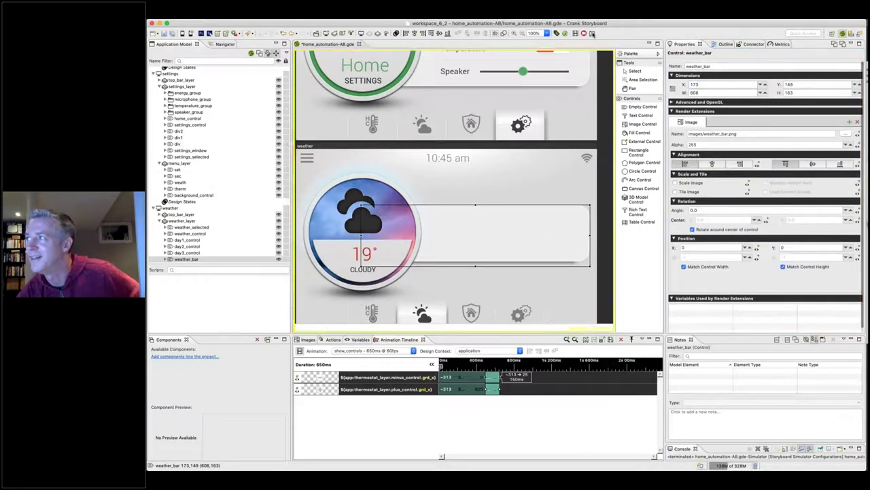
double_click(708, 144)
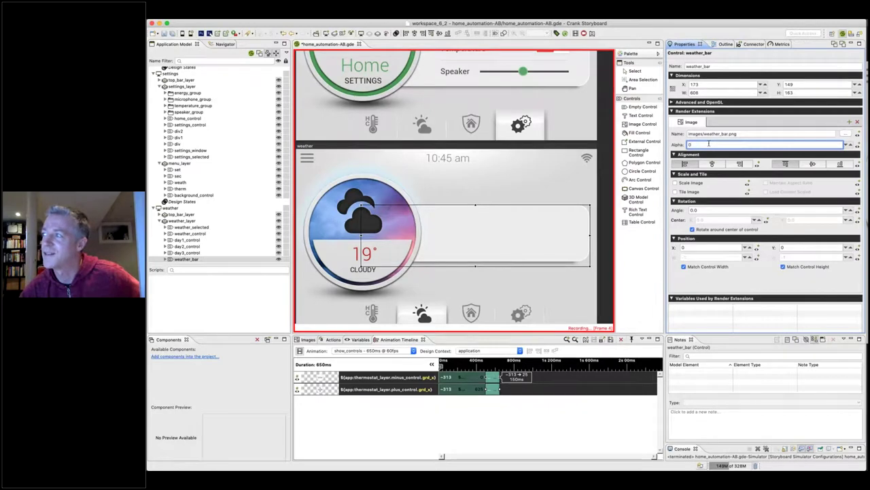
double_click(700, 93)
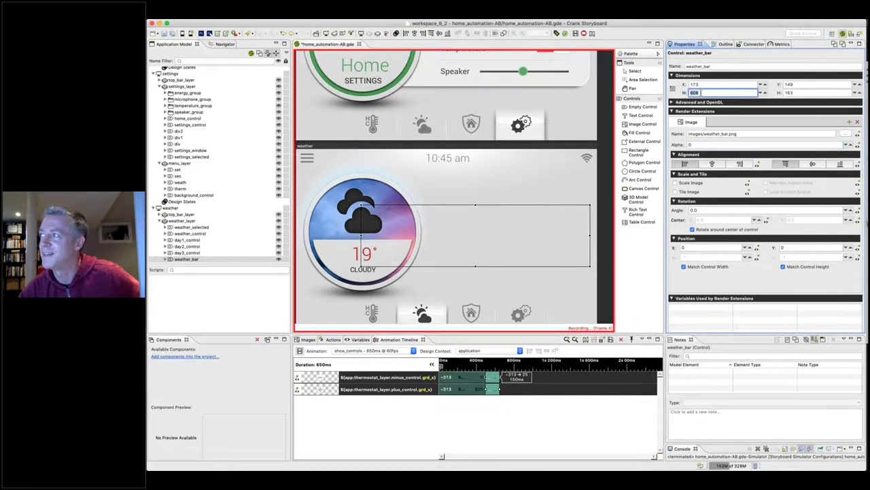
type("50")
key("Return")
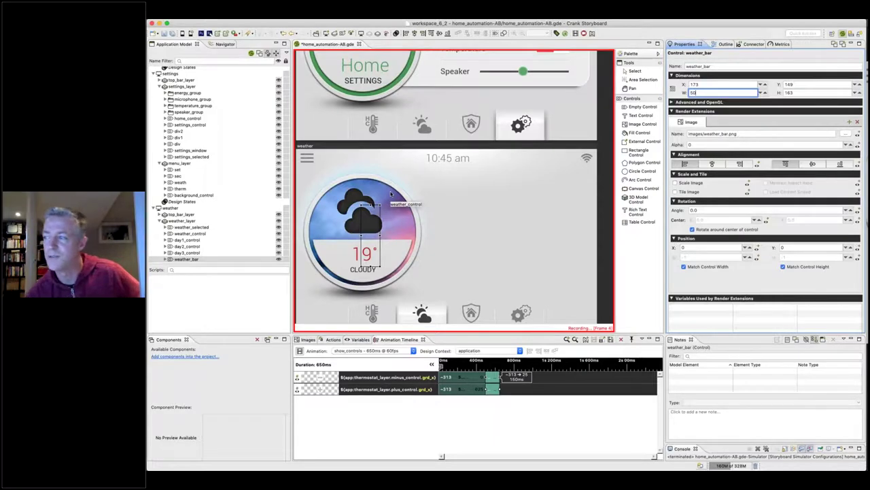
Stop recording and save the changes as the hide_forecast animation
left_click(583, 34)
type("hide_foreca")
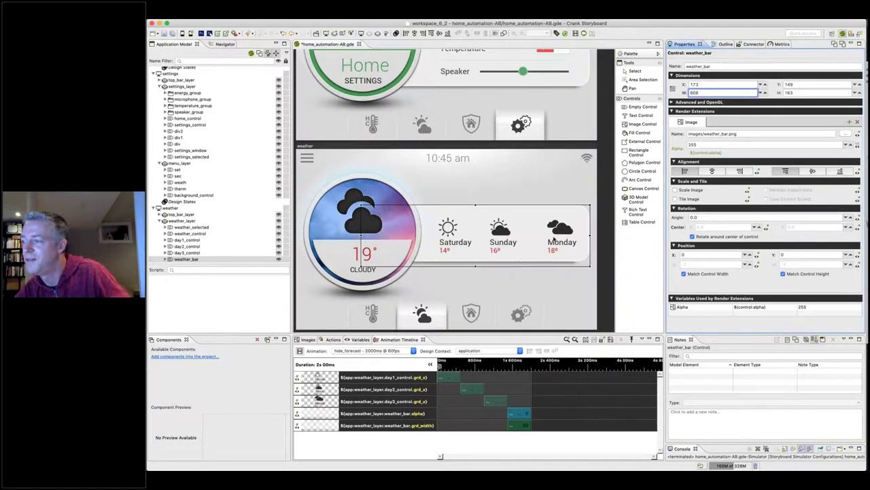
left_click(480, 392)
Stagger start offsets: Sunday at 150 ms, Monday at 300 ms, weather bar steps at 450 ms
double_click(722, 155)
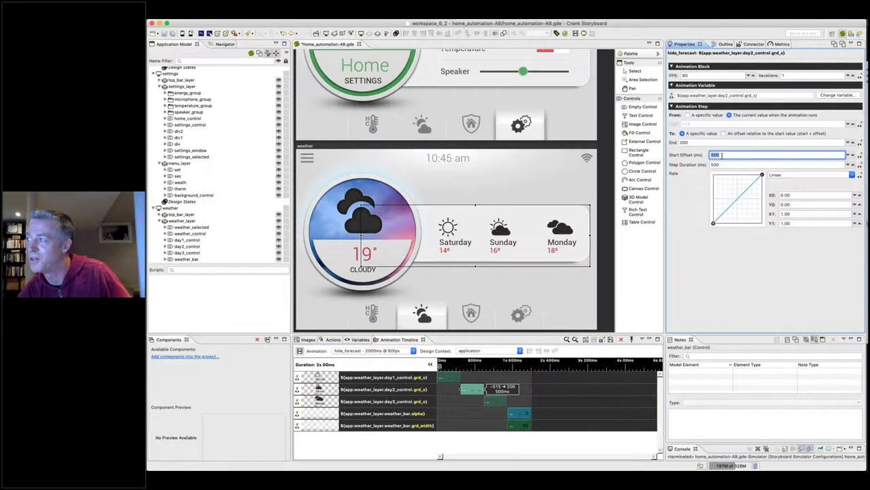
type("150")
key("Return")
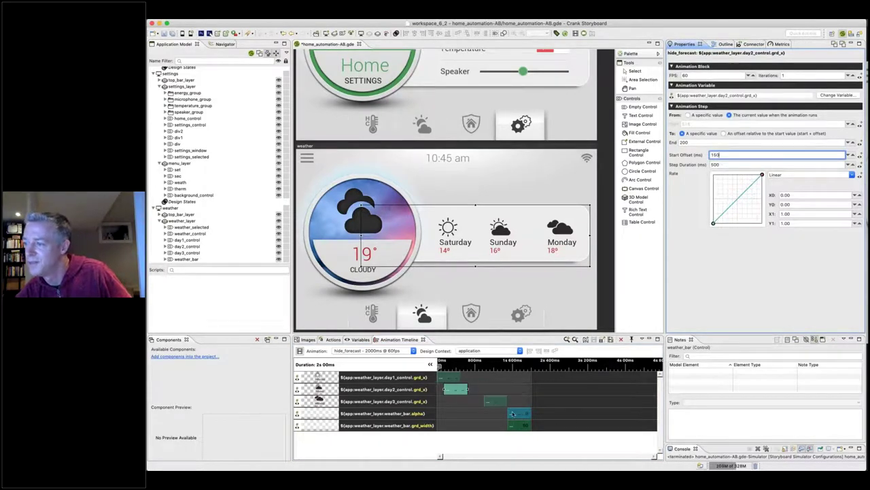
left_click(502, 403)
double_click(739, 155)
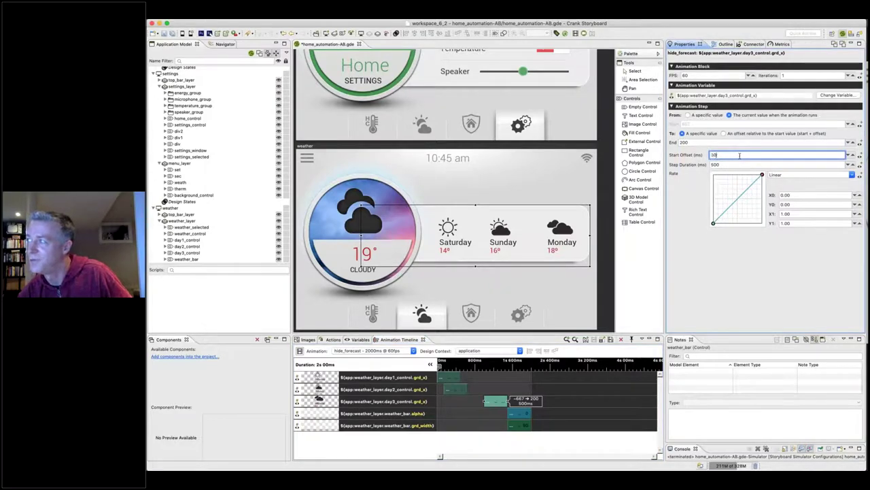
key("Return")
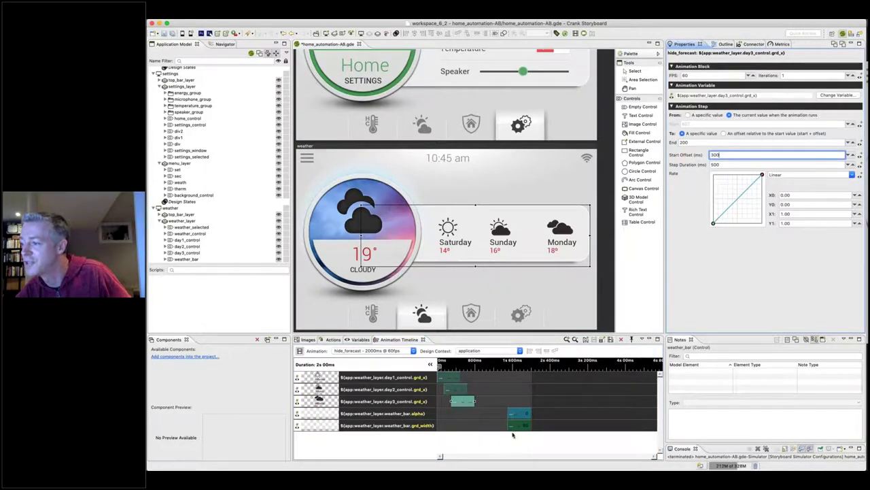
left_click_drag(513, 435, 510, 408)
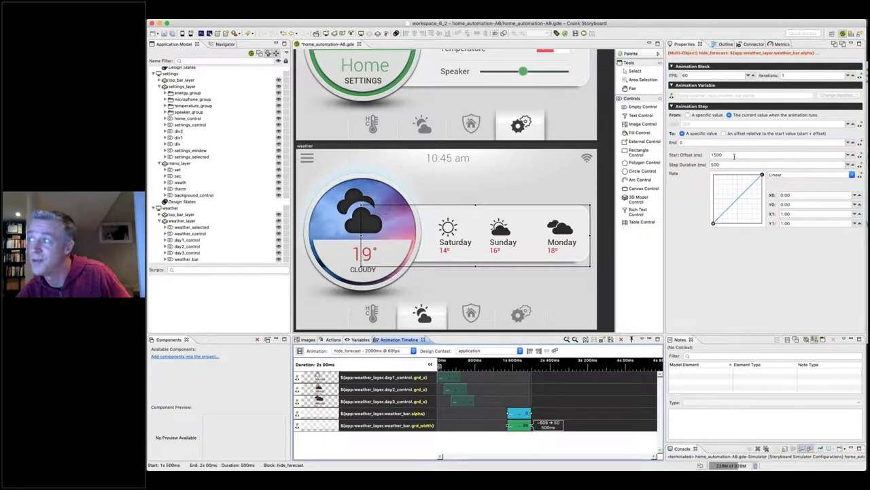
double_click(734, 155)
type("450")
key("Return")
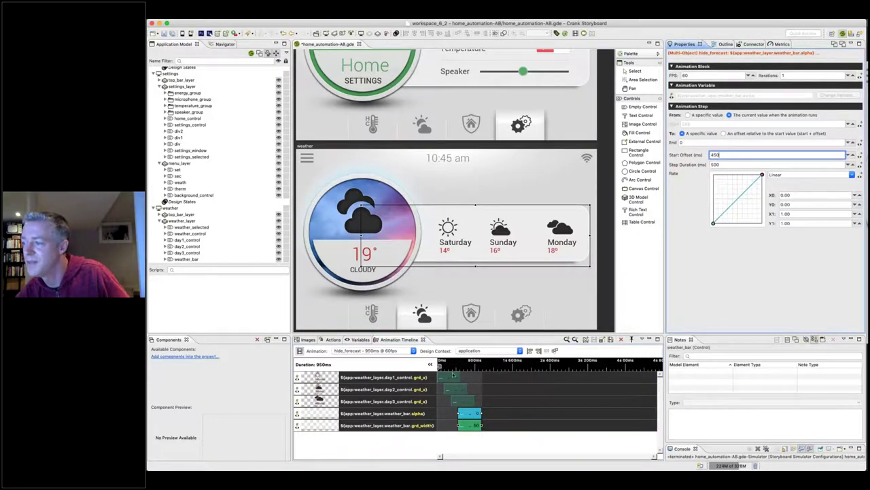
Give the three day slides a steeper Ease In curve saved as EaseIn2, then preview
left_click_drag(450, 391, 460, 402)
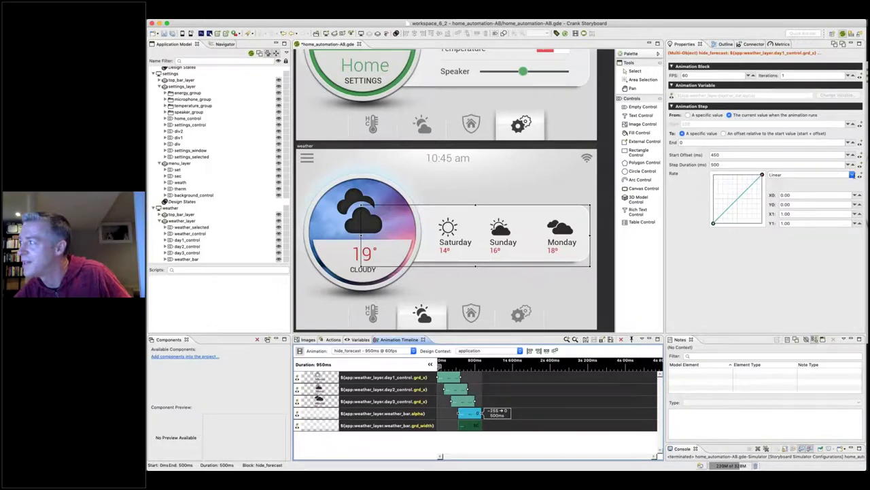
left_click(845, 175)
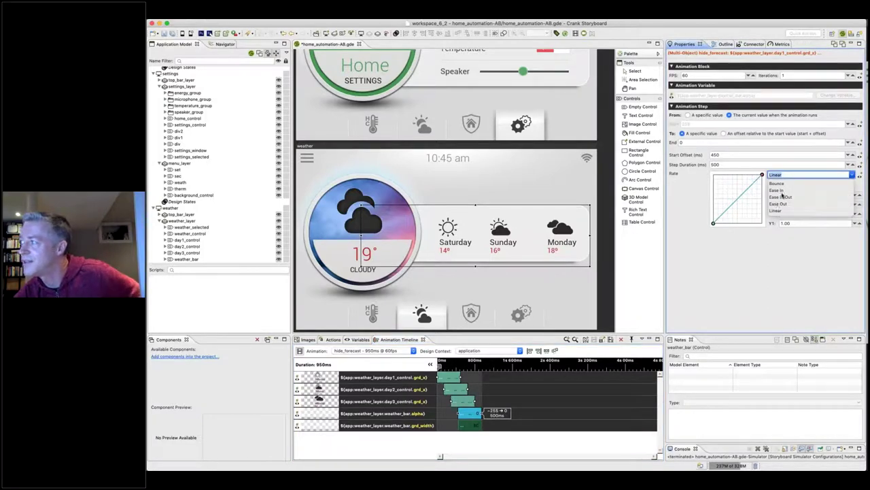
left_click(776, 191)
left_click_drag(733, 224, 764, 225)
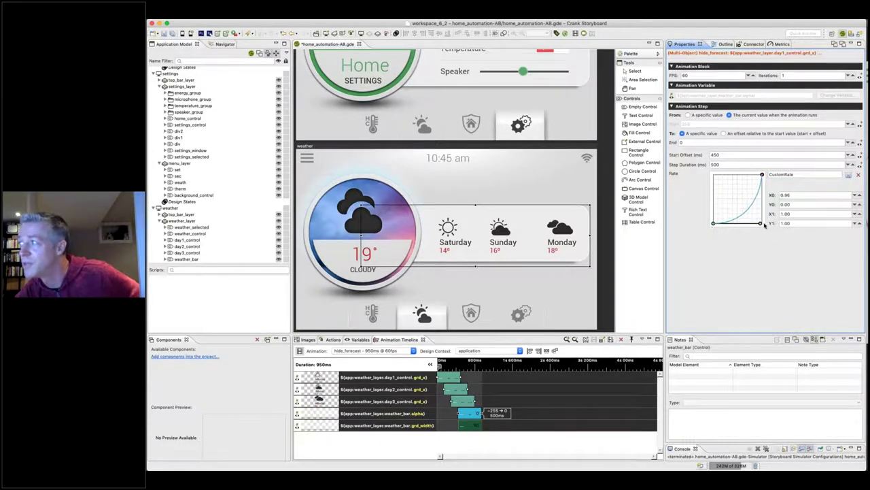
left_click(784, 175)
type("EaseIn2")
left_click(848, 175)
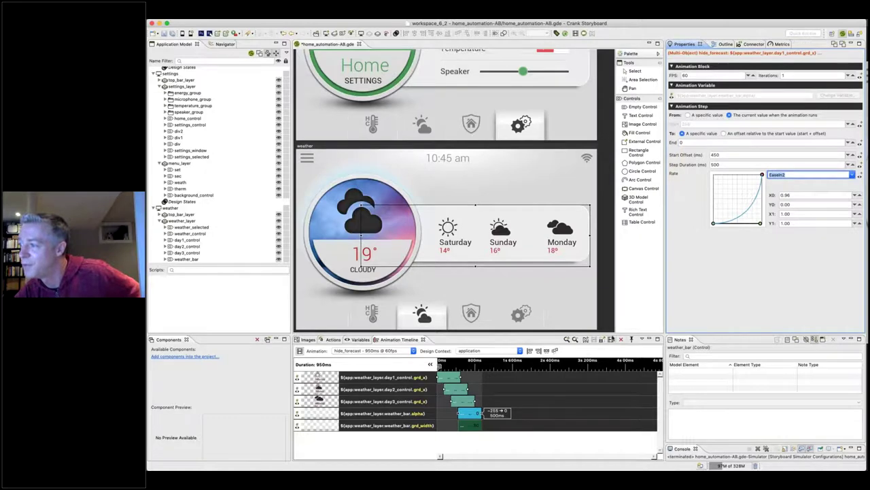
left_click(611, 339)
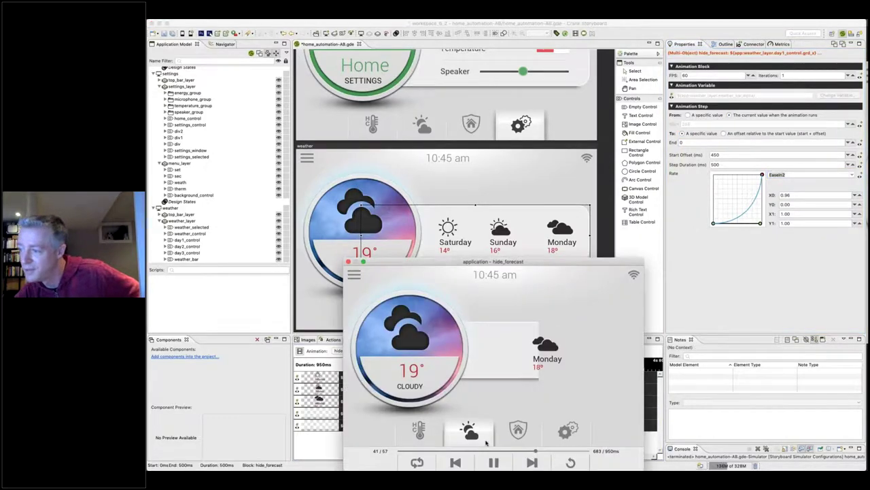
Play and scrub through hide_forecast in the simulator preview, then close it
left_click(495, 463)
left_click_drag(554, 453, 408, 451)
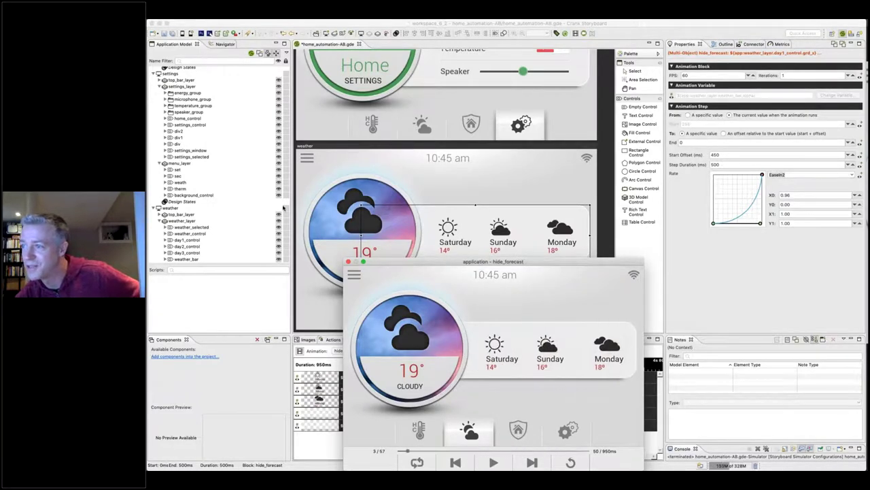
left_click(348, 262)
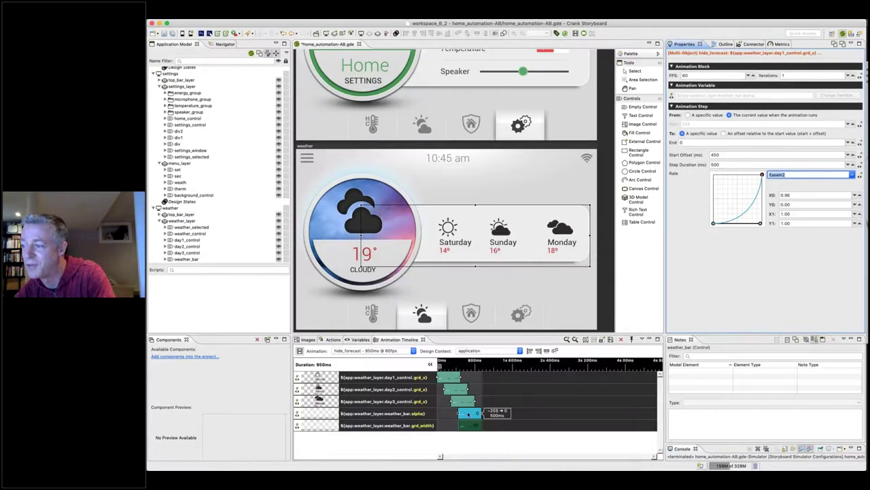
Drag the weather bar's fade and width steps later so they start at 546 ms
left_click(465, 421)
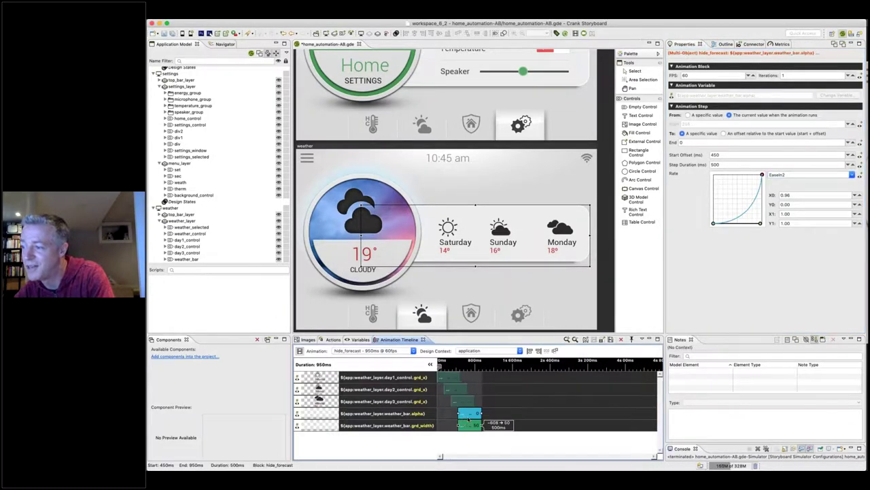
left_click_drag(468, 420, 469, 420)
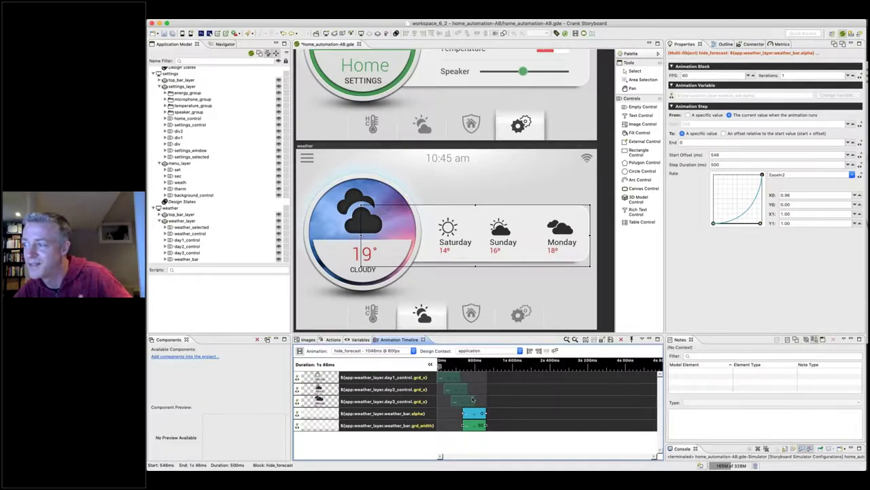
left_click(408, 204)
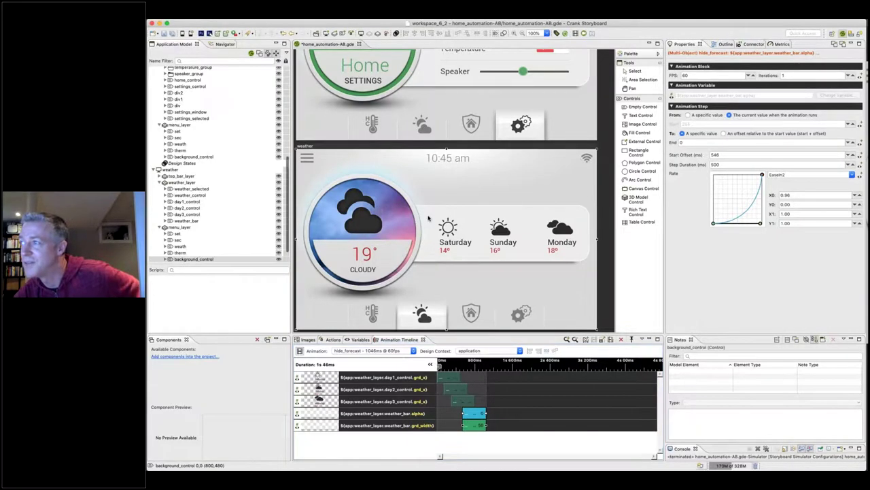
left_click(576, 214)
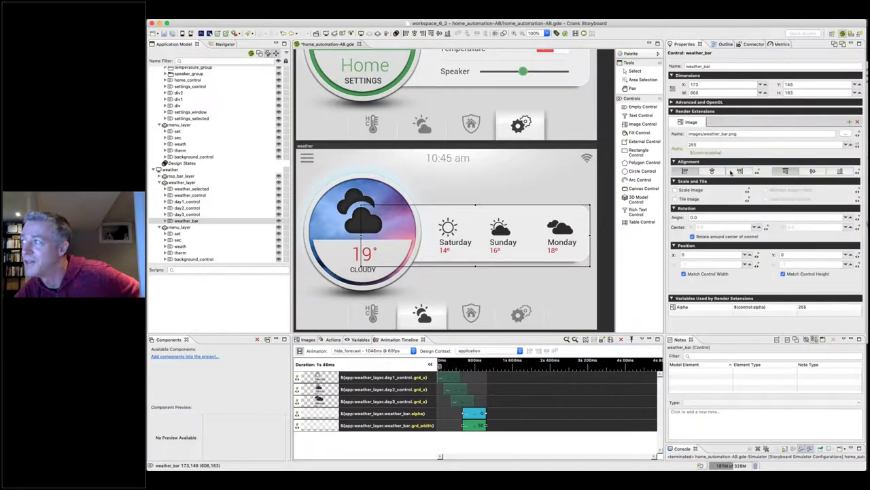
left_click(738, 170)
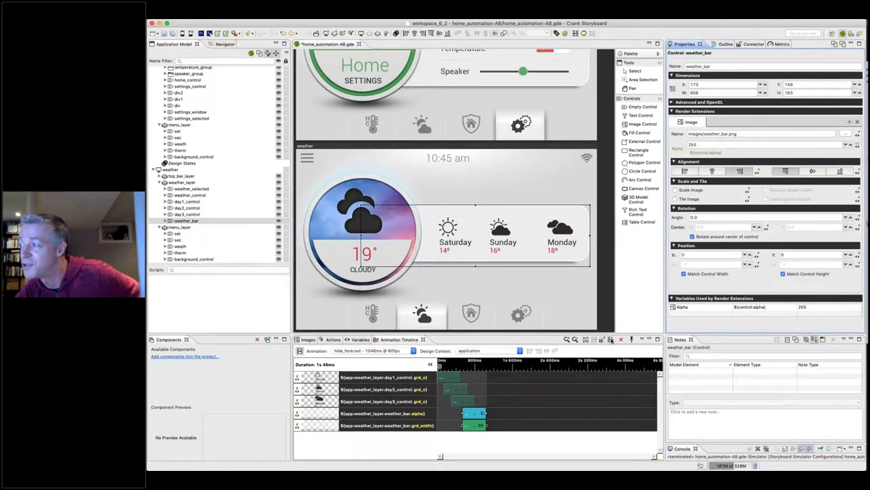
Preview the 1046 ms hide_forecast animation again in the simulator and close it
left_click(610, 339)
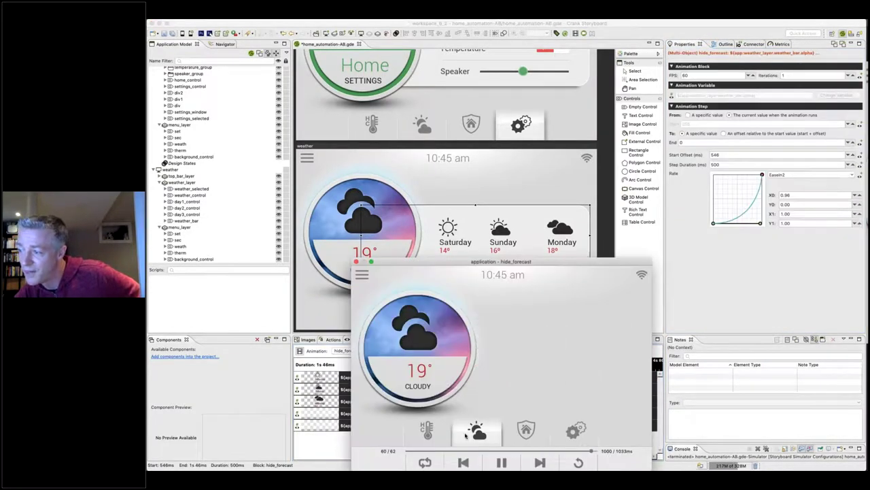
left_click(502, 462)
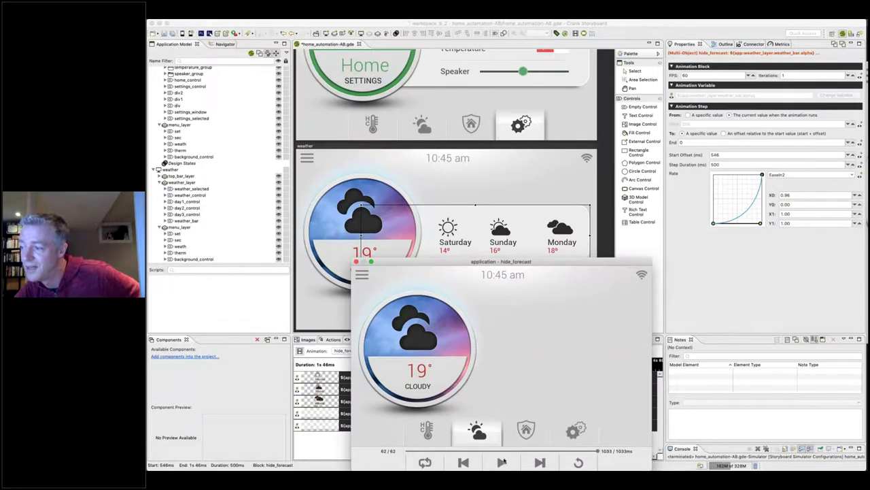
left_click_drag(585, 453, 544, 452)
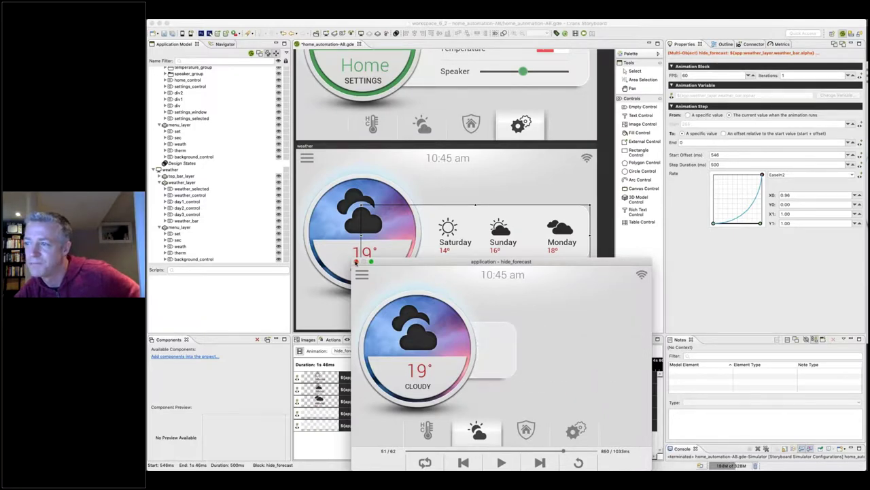
left_click(356, 262)
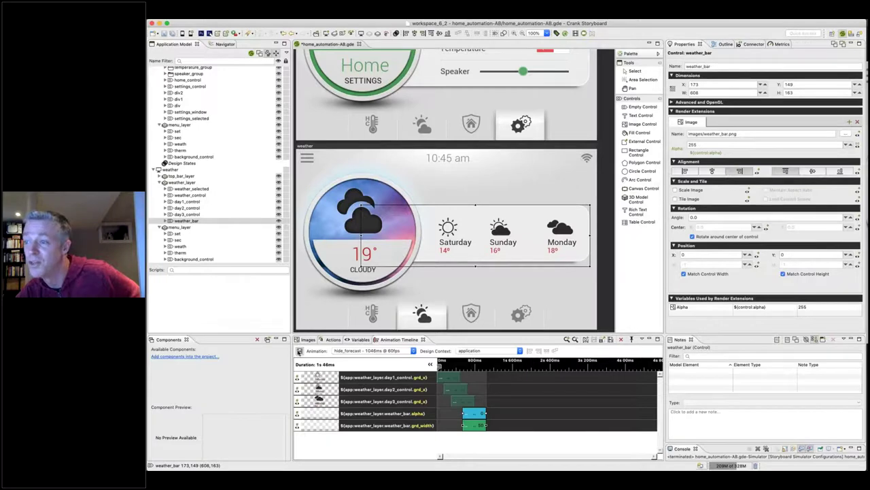
From the animation list, create a reversed copy of hide_forecast named show_forecast
left_click(300, 351)
left_click(331, 373)
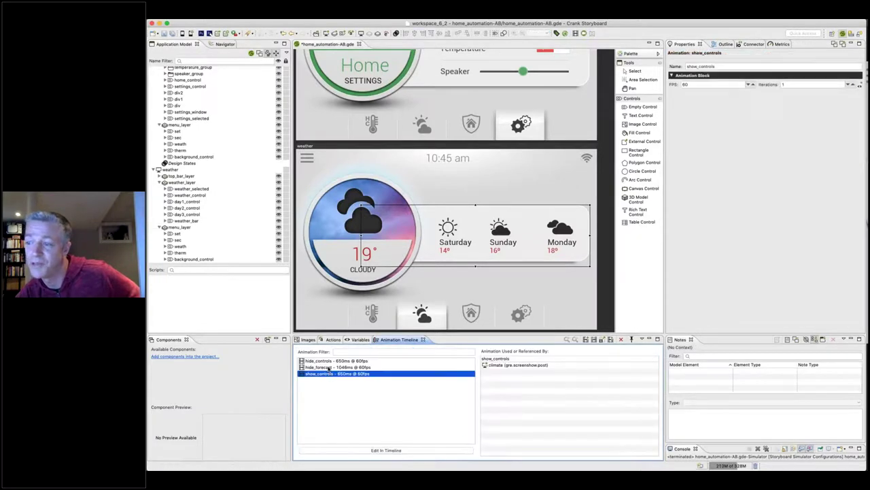
left_click(329, 367)
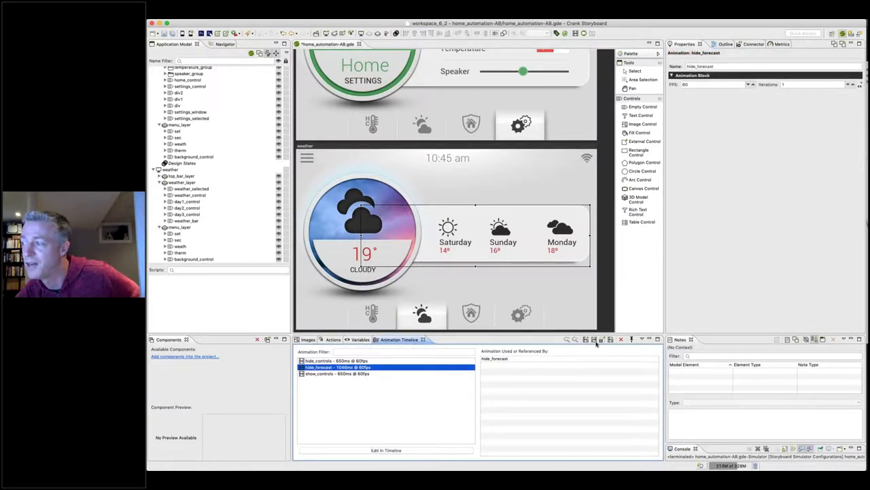
left_click(594, 340)
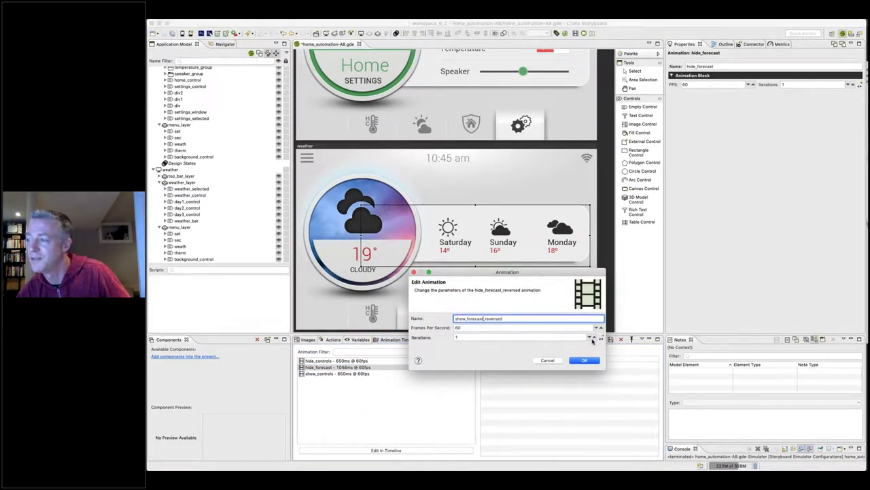
type("show_forecast")
left_click(584, 360)
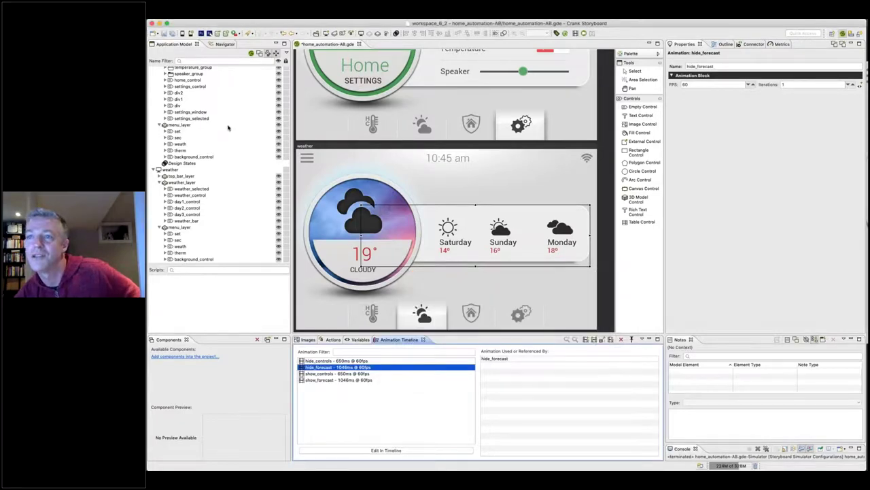
Add a Screen Show (post) action to the weather screen that plays show_forecast
left_click(174, 171)
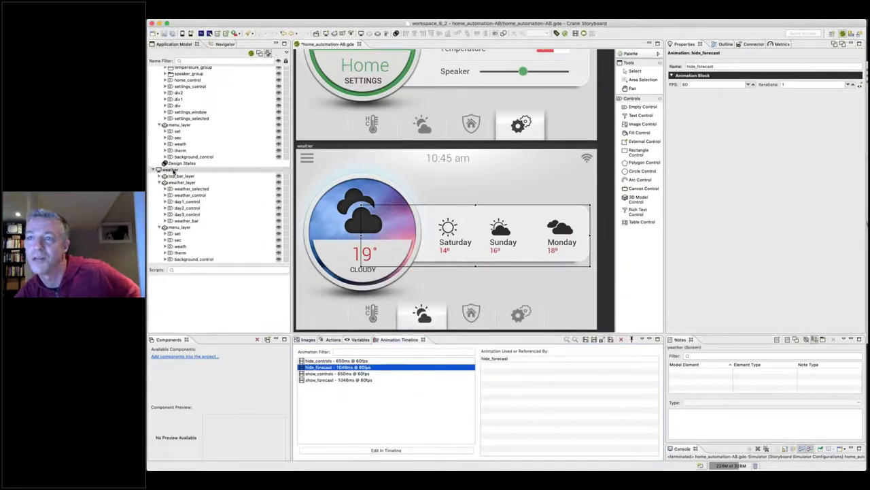
right_click(174, 170)
mouse_move(190, 174)
left_click(276, 174)
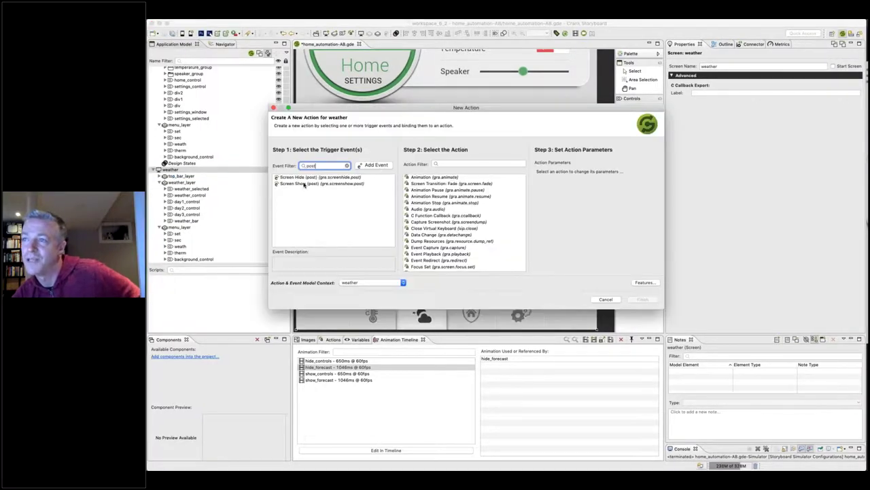
left_click(305, 184)
left_click(447, 178)
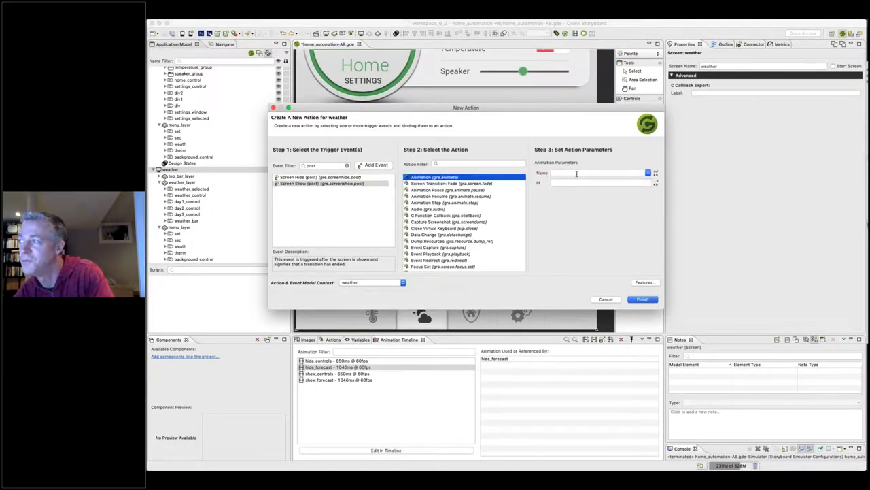
left_click(576, 174)
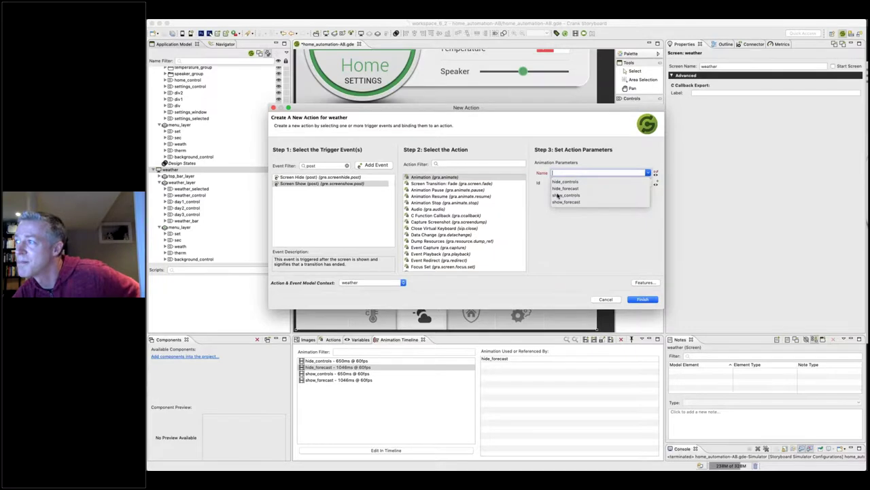
left_click(566, 202)
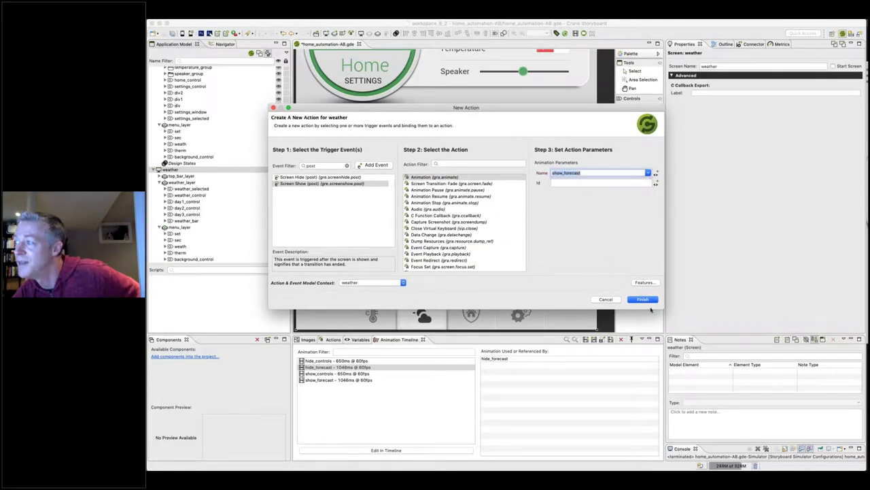
left_click(649, 300)
Add a Screen Hide (post) action to the weather screen that plays hide_forecast
right_click(167, 170)
mouse_move(204, 175)
key("Return")
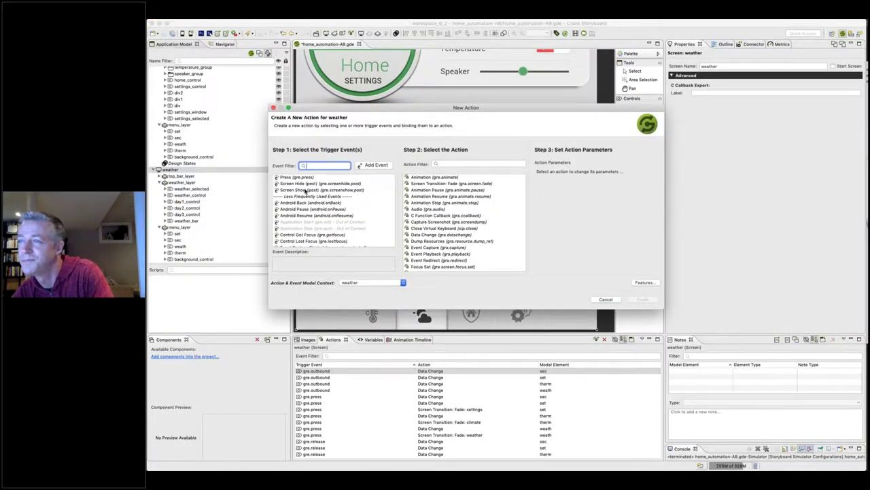
left_click(307, 183)
left_click(442, 177)
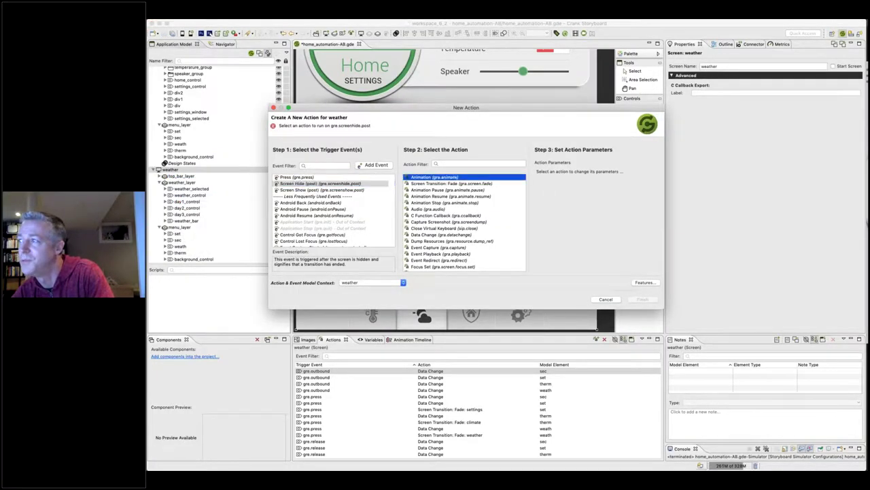
left_click(591, 174)
left_click(575, 190)
left_click(642, 299)
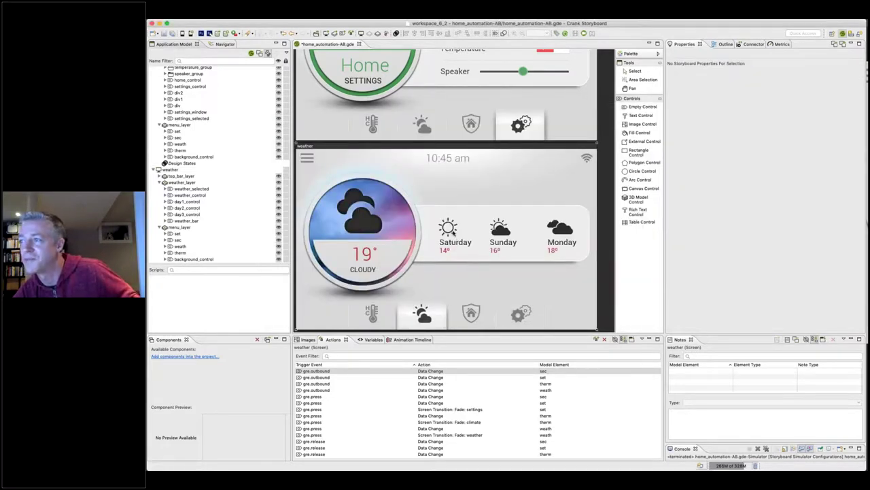
Set the Saturday, Sunday and Monday forecast items to X 200
left_click_drag(434, 264, 597, 188)
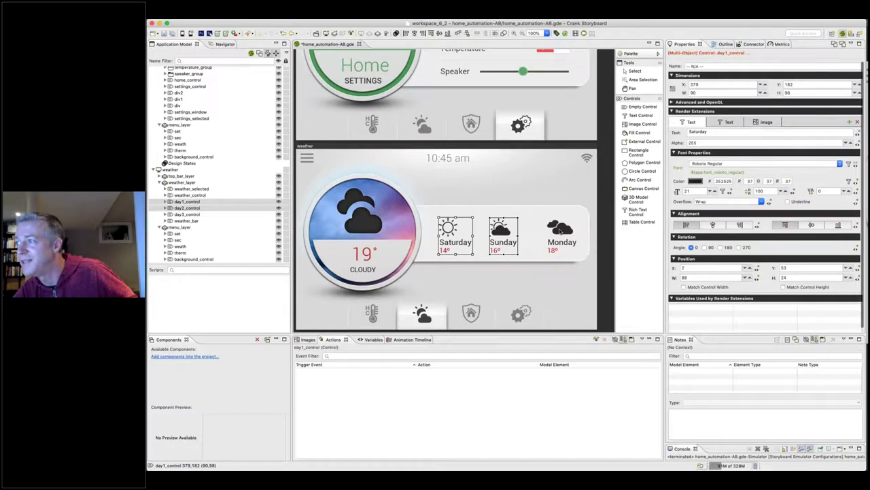
double_click(700, 84)
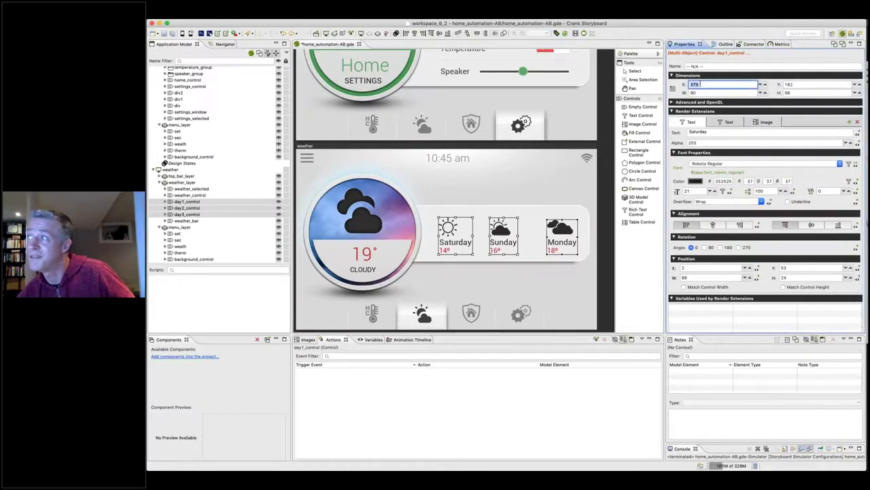
type("200")
key("Return")
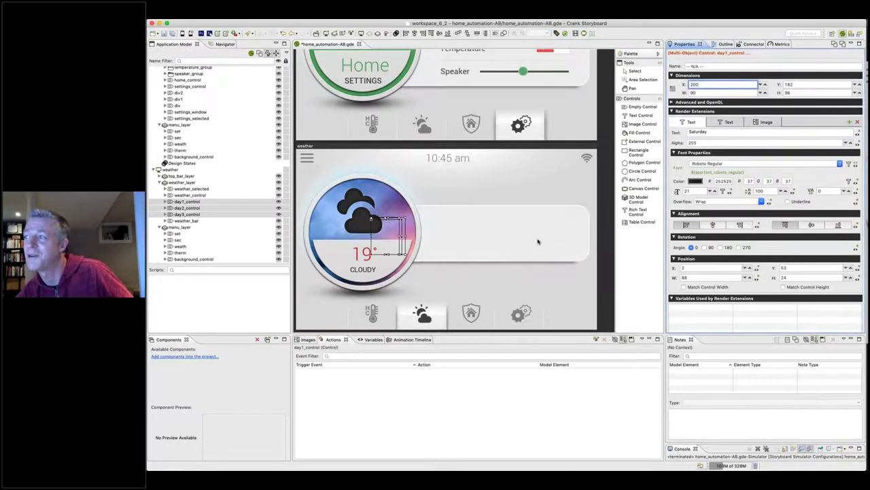
Make the weather bar fully transparent and 60 wide, then run the app in the simulator
left_click(545, 239)
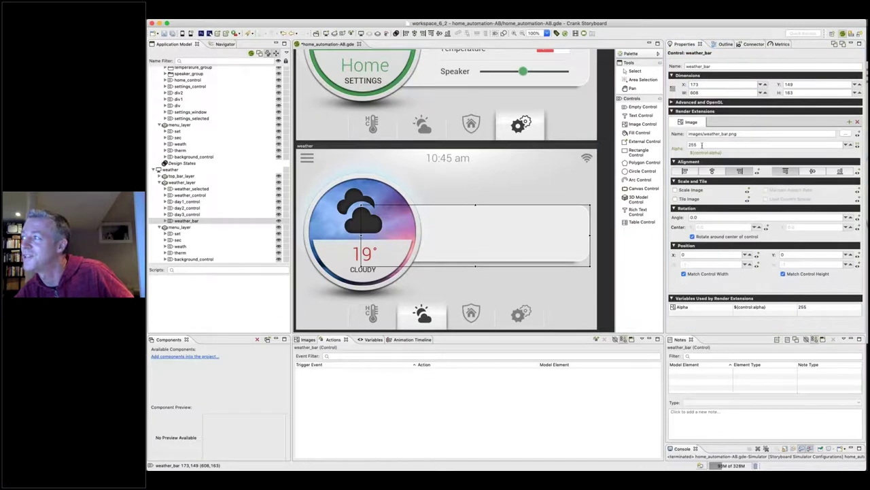
double_click(702, 145)
type("0")
key("Return")
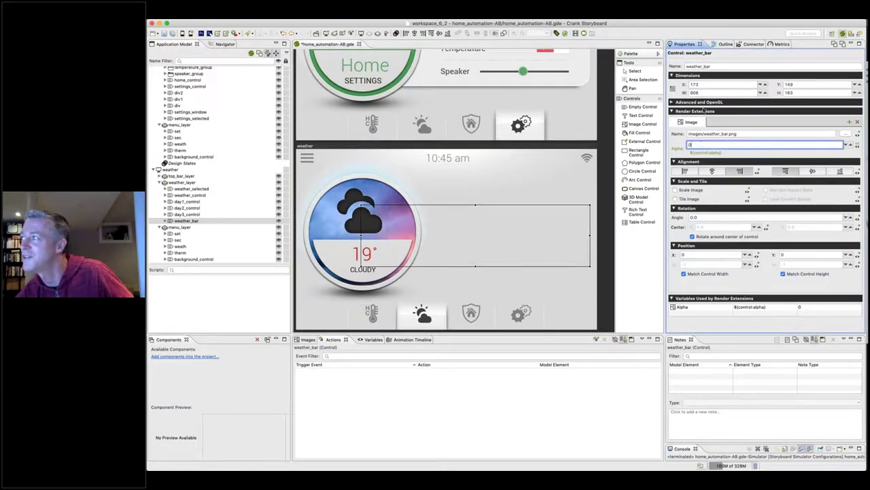
double_click(706, 93)
type("60")
key("Return")
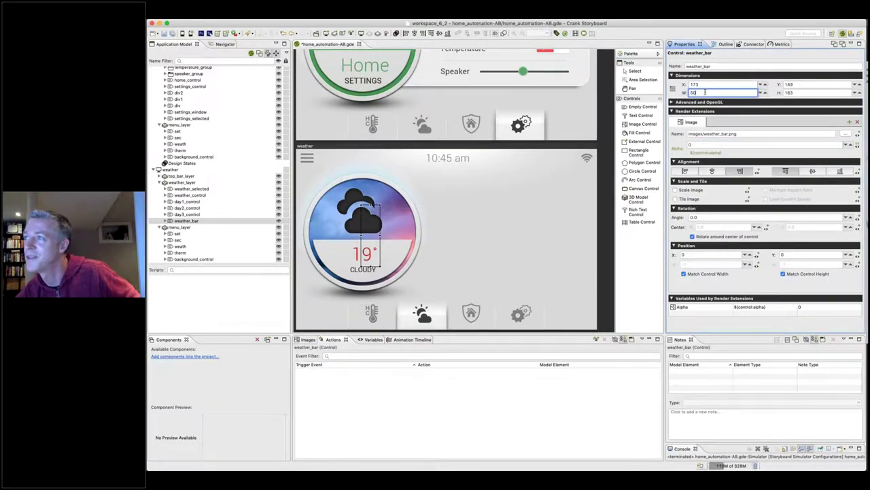
left_click(182, 34)
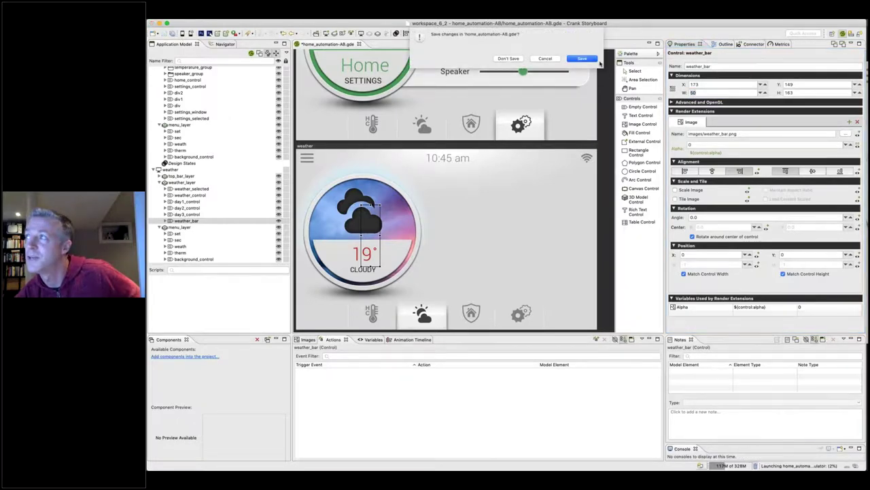
left_click(593, 60)
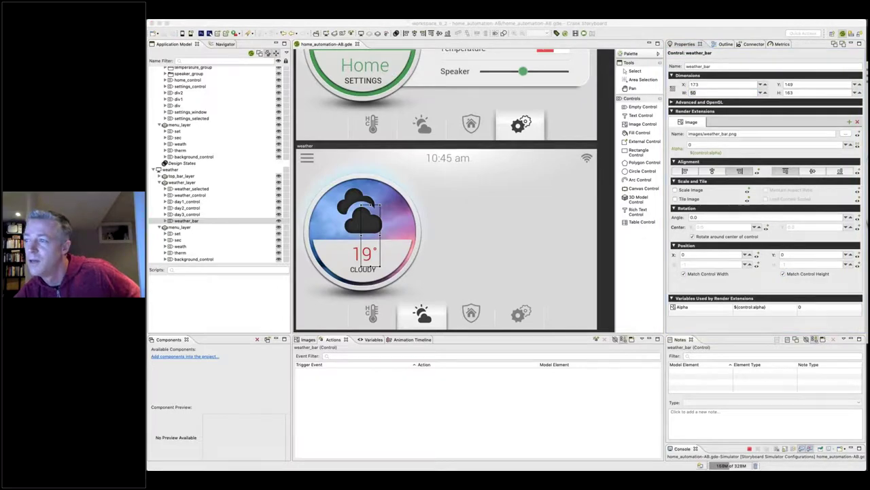
left_click(411, 296)
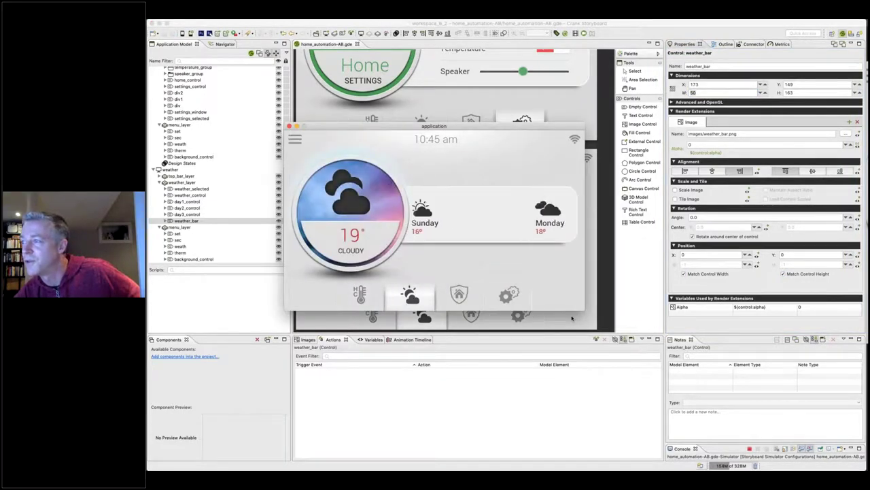
left_click(506, 295)
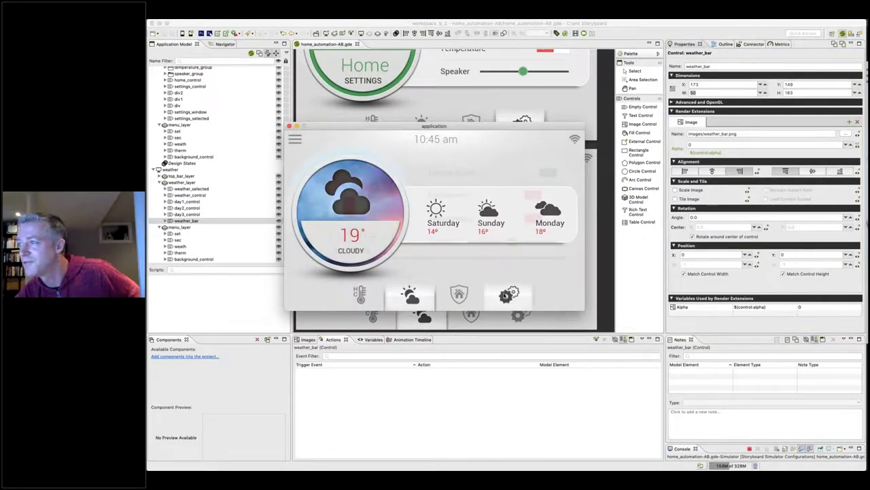
left_click(416, 299)
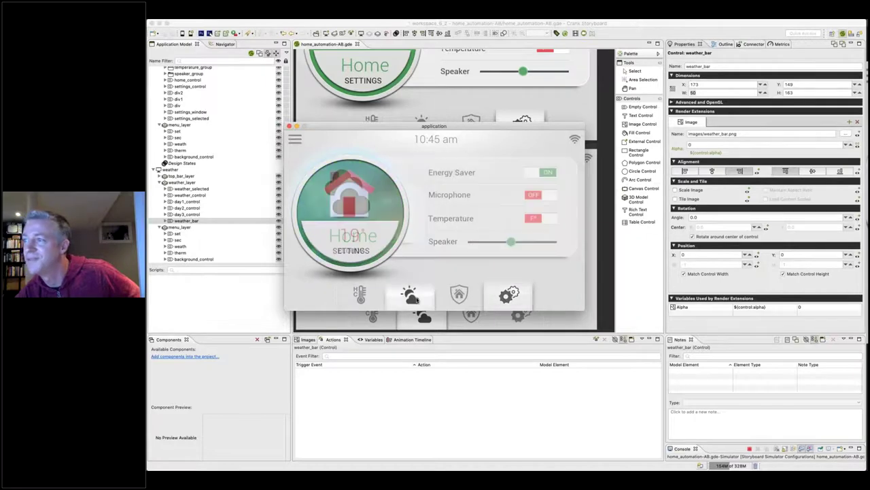
left_click(359, 294)
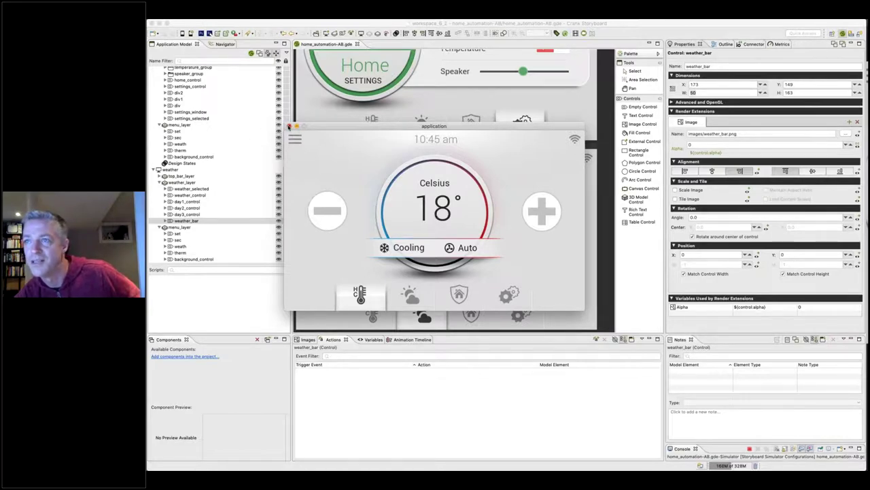
left_click(289, 127)
scroll(315, 129, "up", 5)
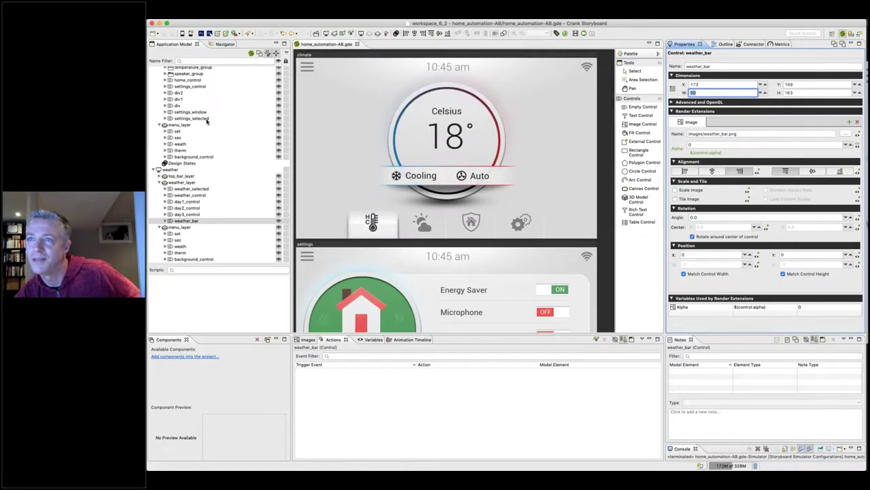
Move plus_control to X 0 over the thermostat dial
scroll(197, 133, "up", 3)
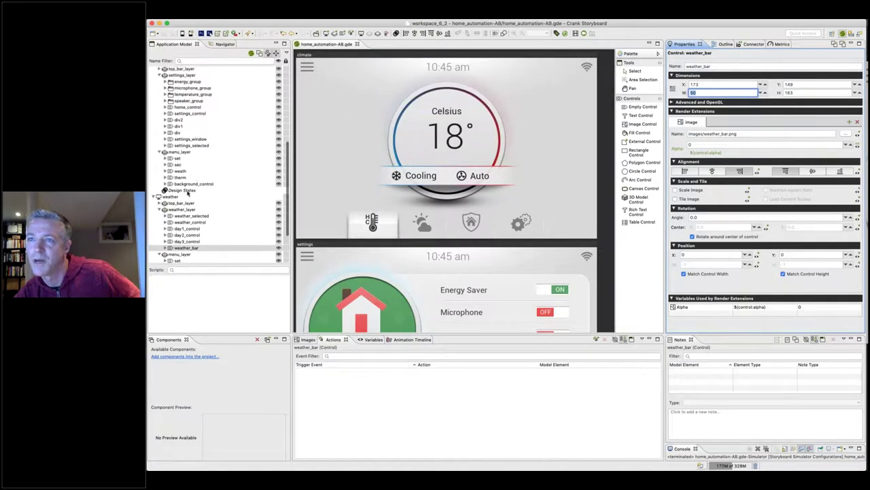
left_click(454, 136)
left_click(193, 121)
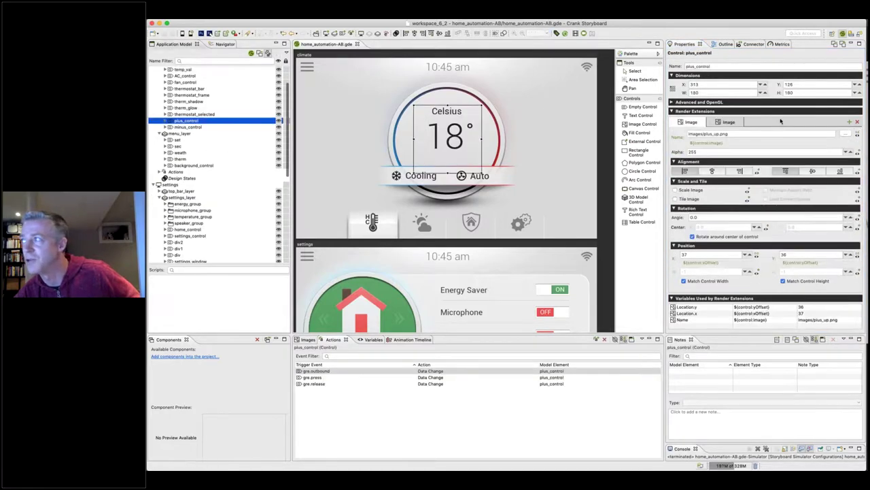
double_click(707, 85)
type("0")
key("Return")
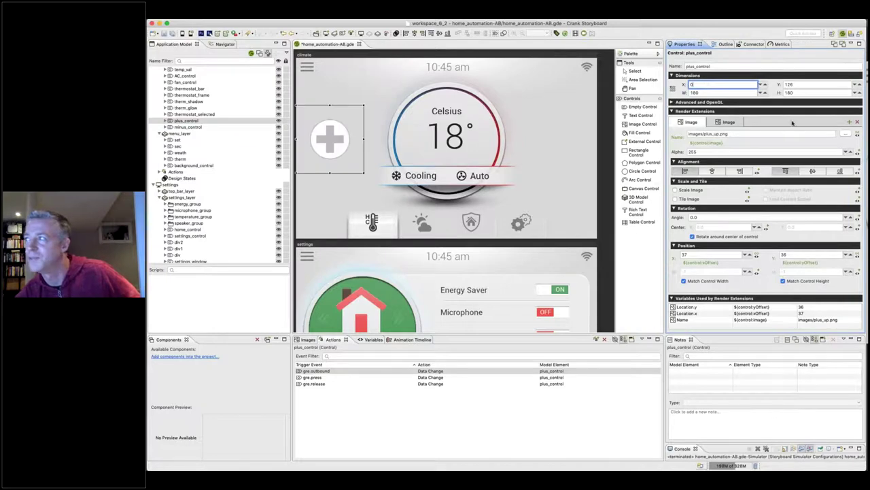
Set the plus control's glow image alpha to 255 to preview, then undo both changes
left_click(730, 123)
left_click(700, 145)
type("255")
key("Return")
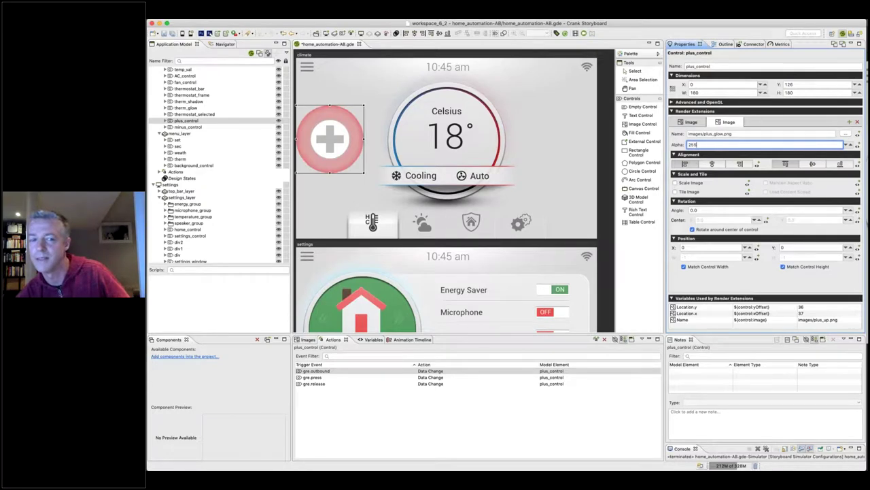
key("super+z")
key("super+z")
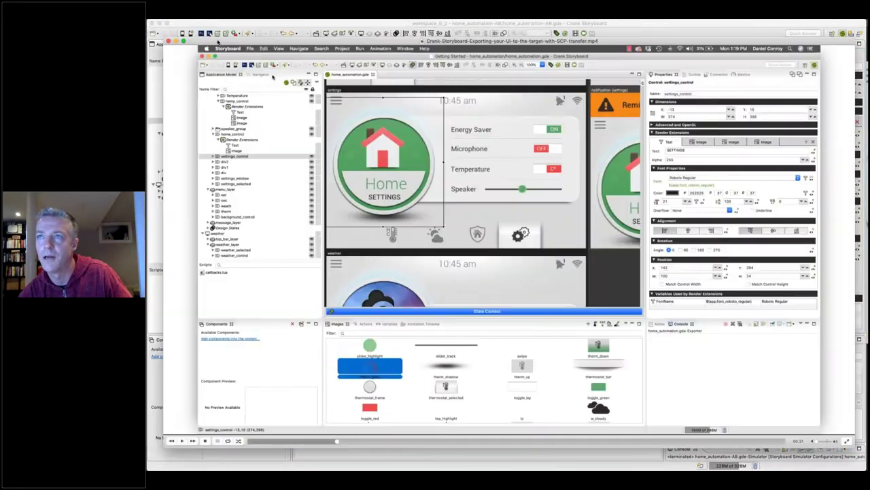
Reposition the QuickTime window, make it full screen and play the export tutorial
left_click_drag(218, 42, 209, 33)
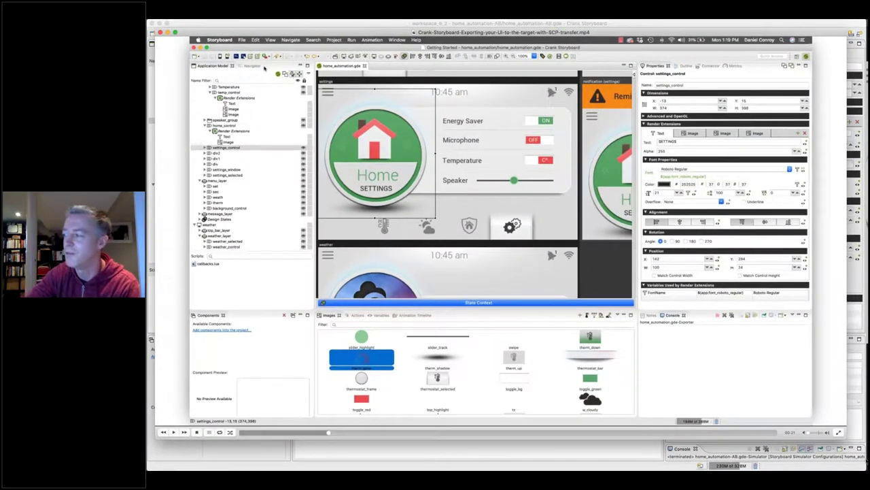
left_click(840, 433)
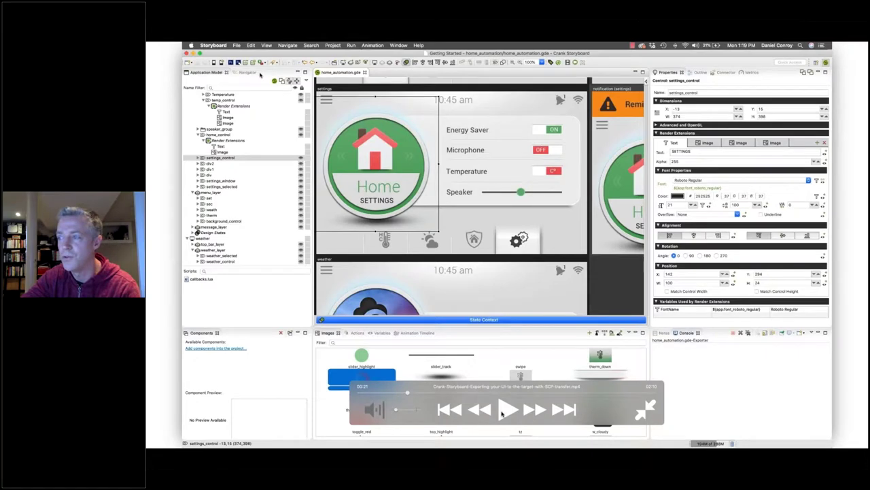
left_click(504, 411)
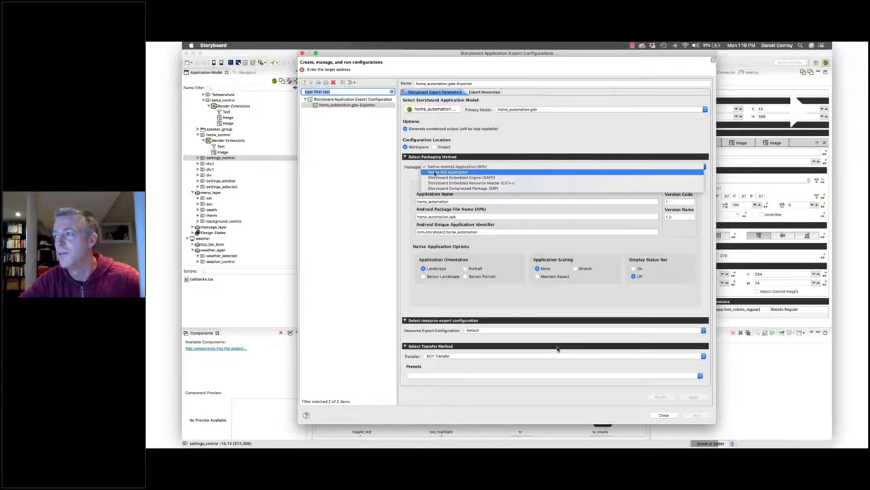
Fill in SCP transfer settings: host 172.16.0.11, user root, destination /usr/crank/scp
left_click(442, 177)
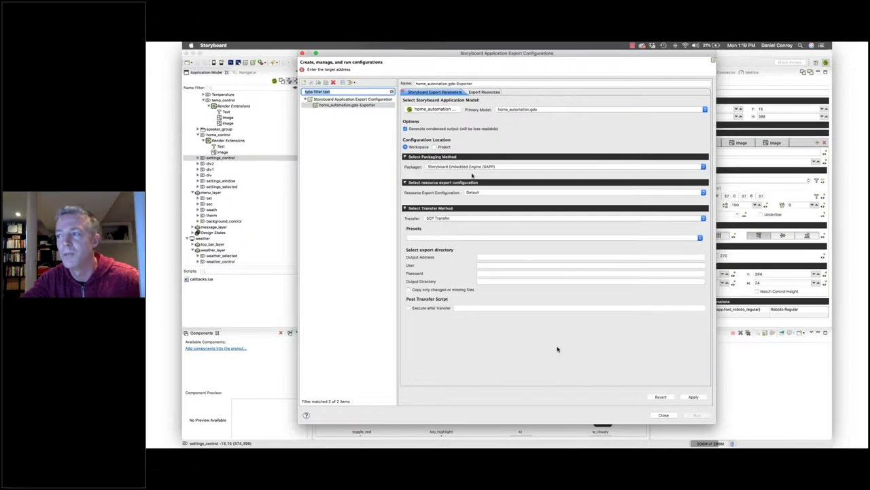
left_click(434, 220)
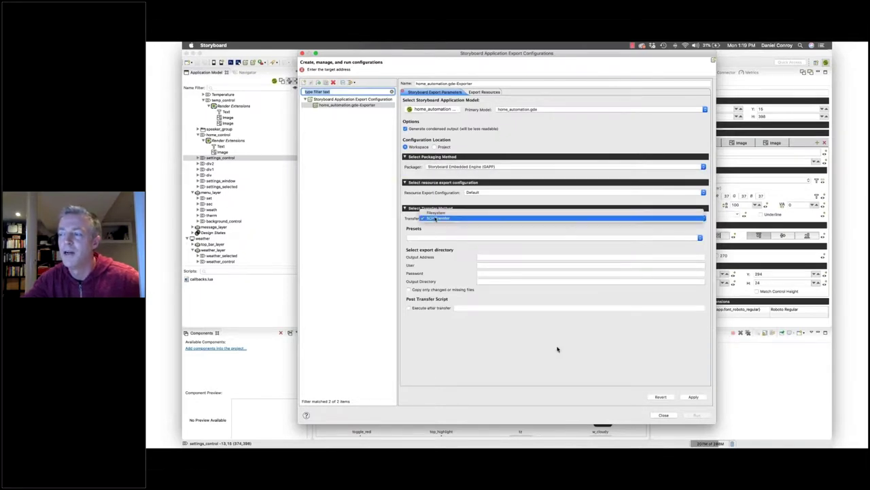
left_click(456, 224)
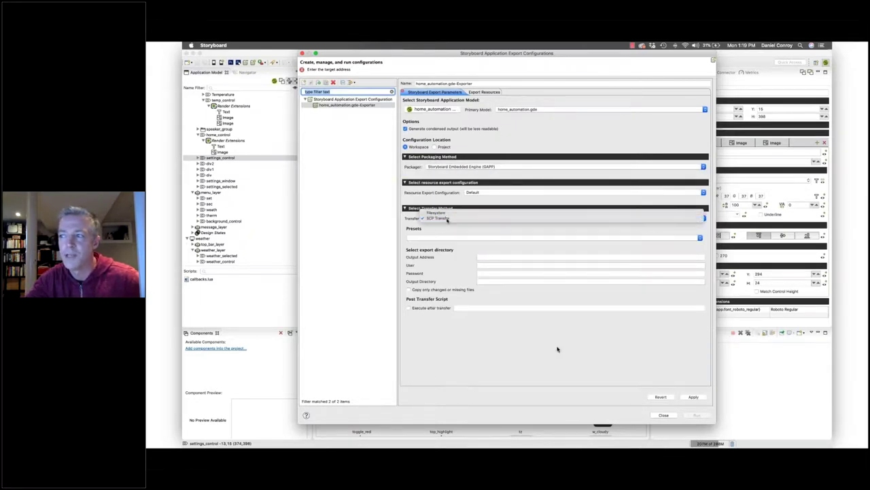
left_click(489, 256)
type("172.16.0.11")
key("Tab")
type("root")
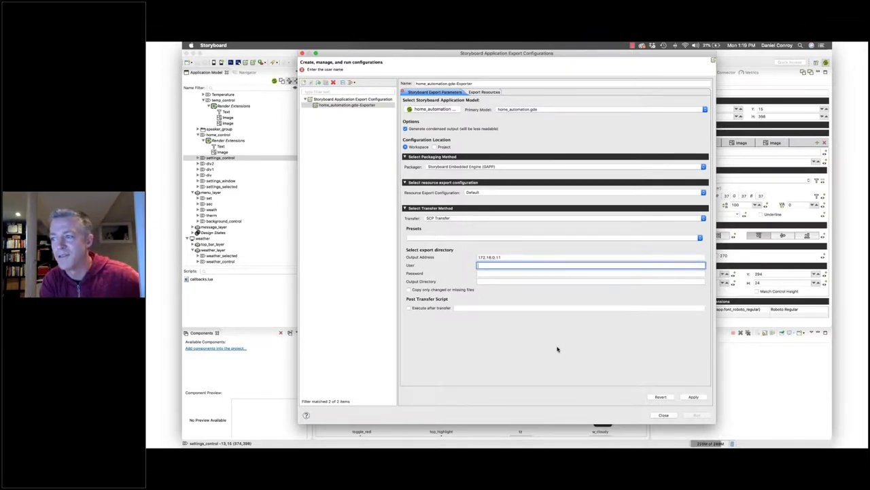
key("Tab")
key("Tab")
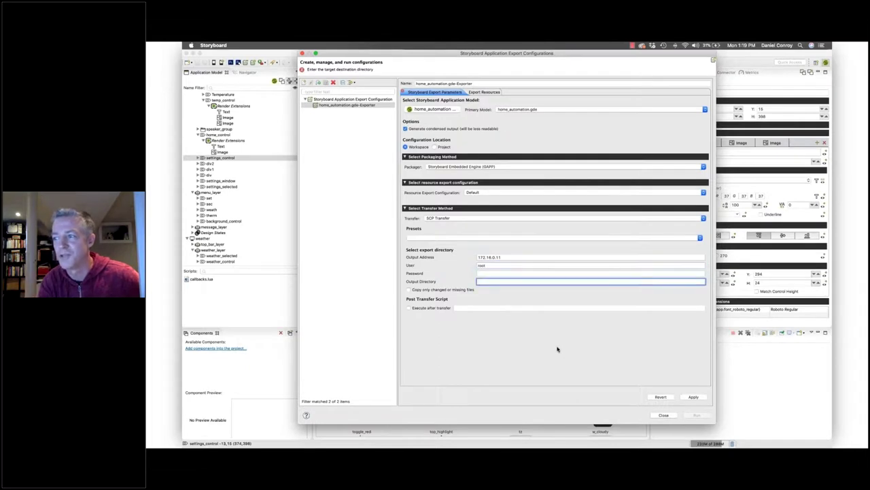
type("/usr/crank/scp")
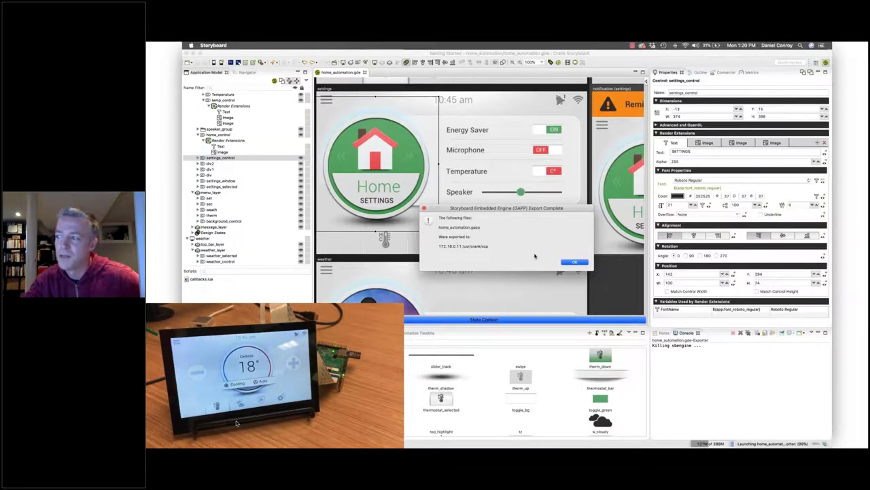
Close the finished export video and return to the PowerPoint presentation
left_click(580, 263)
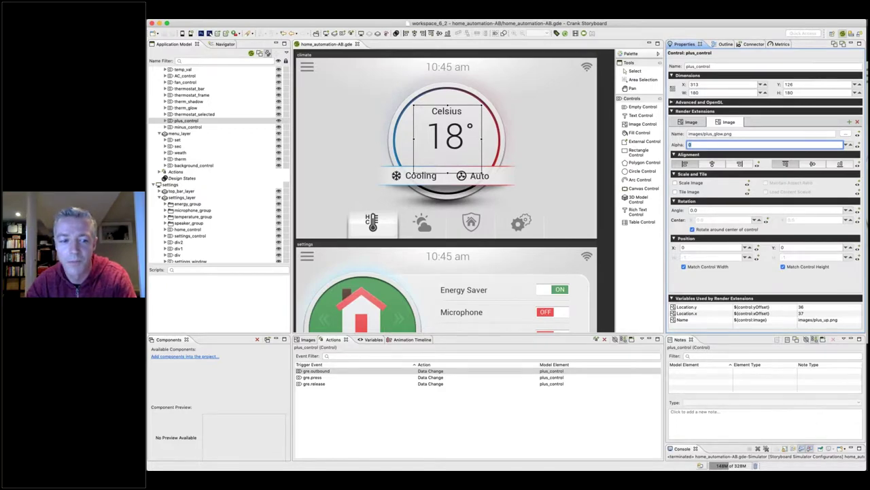
key("super+Tab")
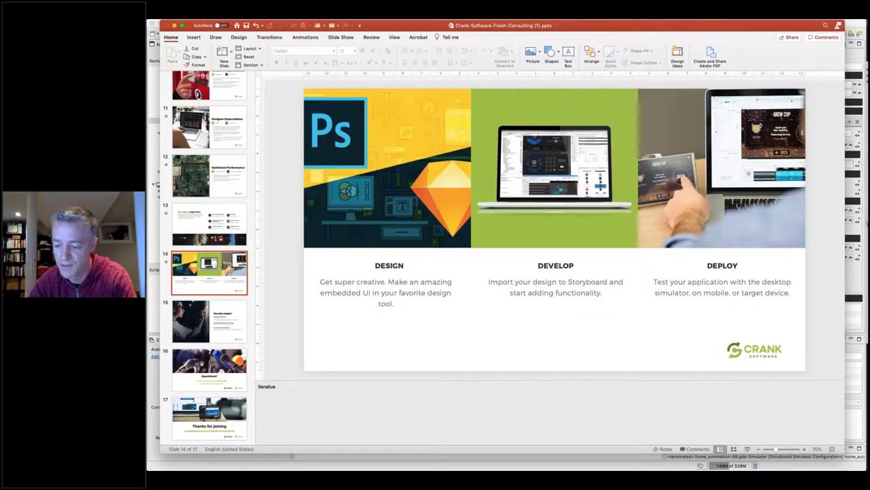
Present the deck full screen from the Design, Develop, Deploy slide and advance to Key take away(s)
key("super+shift+Return")
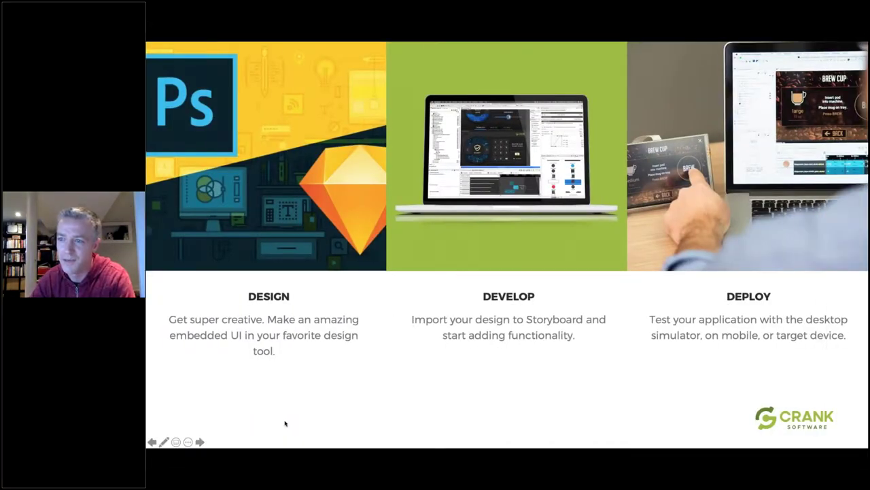
left_click(285, 423)
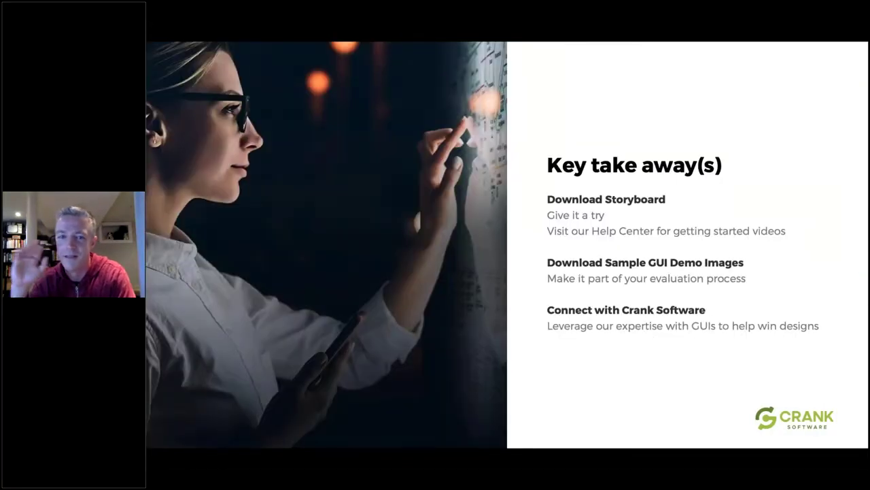